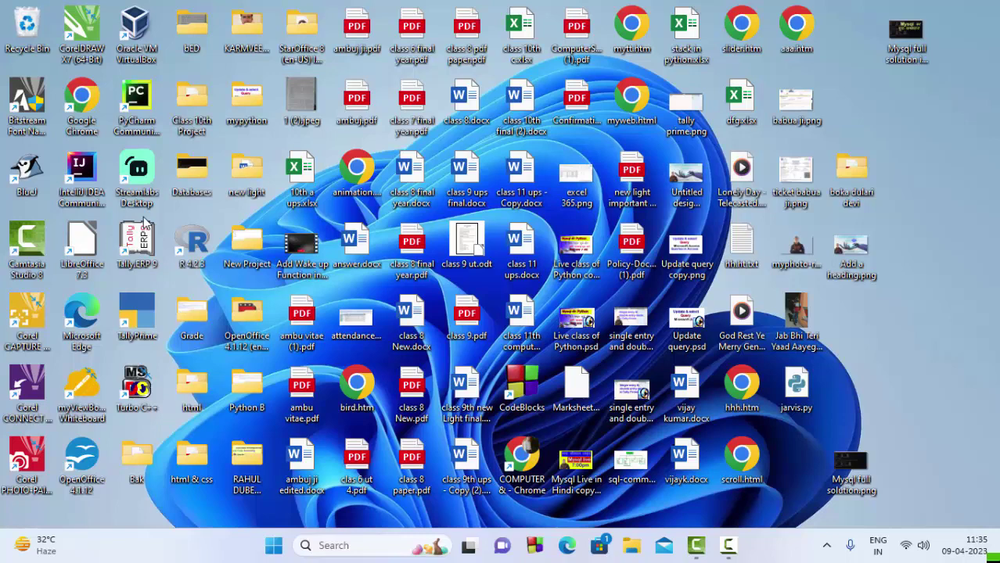
Launch TallyPrime by searching 'TALLY' from the Windows Start menu
click(271, 545)
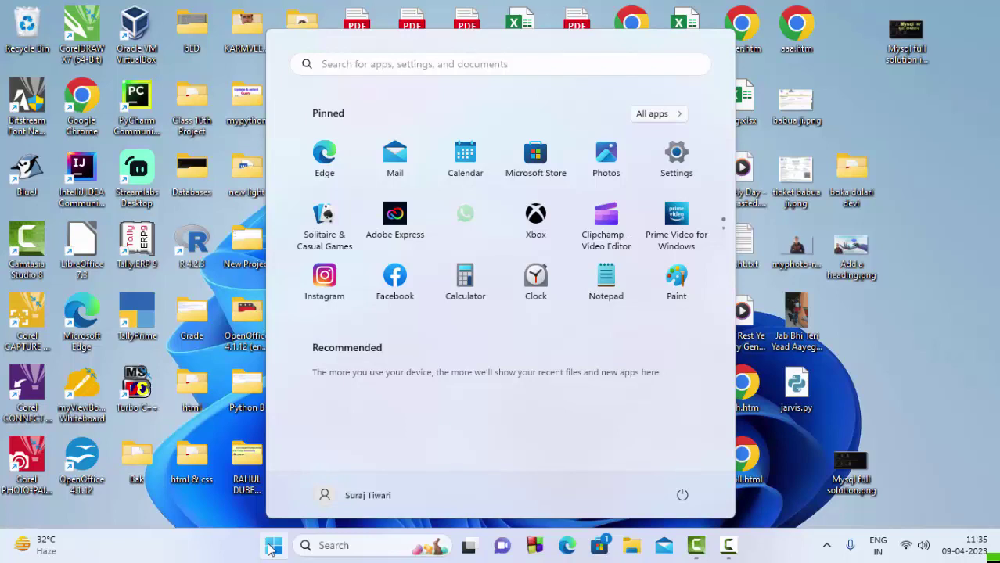
text(TALLY)
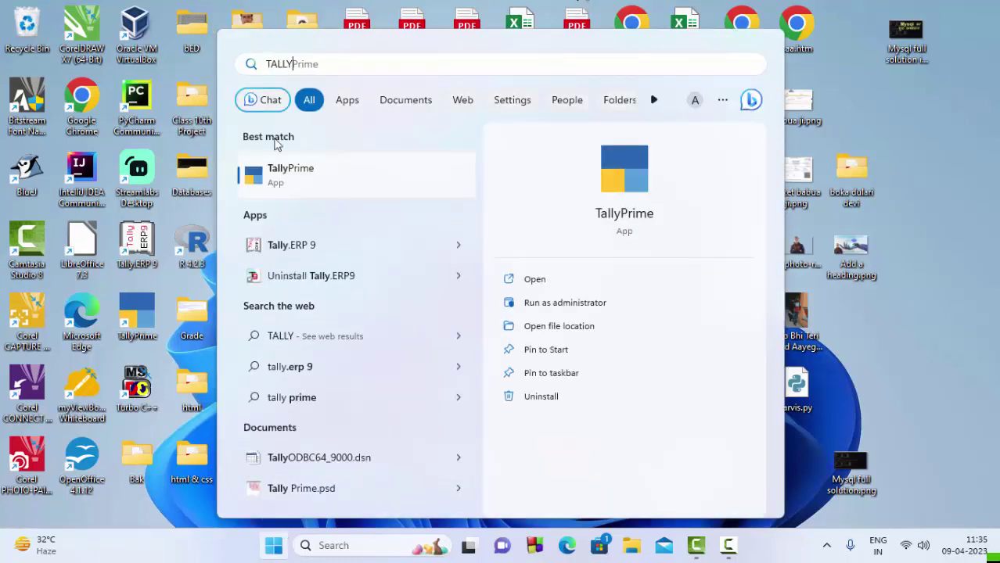
click(279, 188)
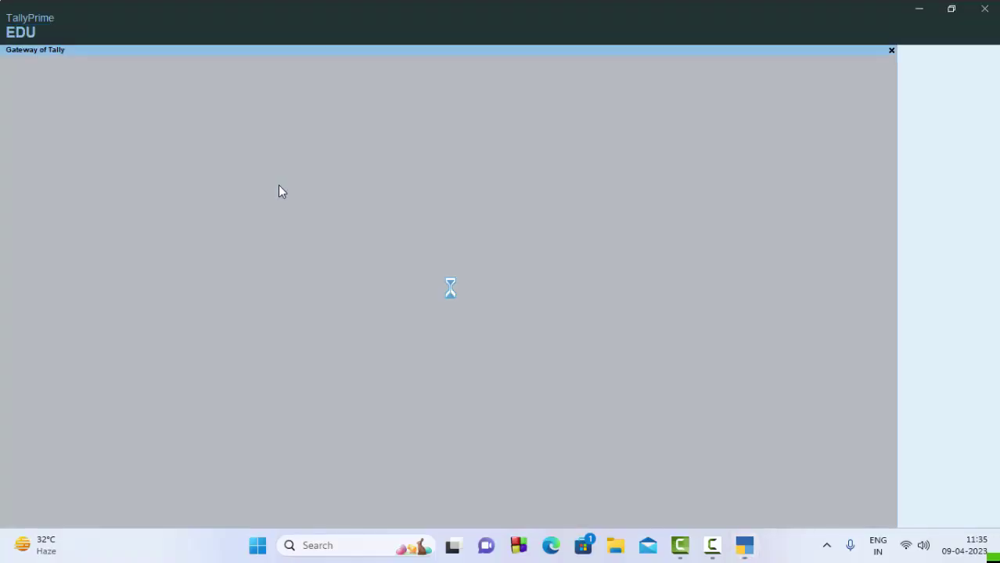
Dismiss the licence and data-version prompts, skip the TallyVault password, and load ABC Company
key(Return)
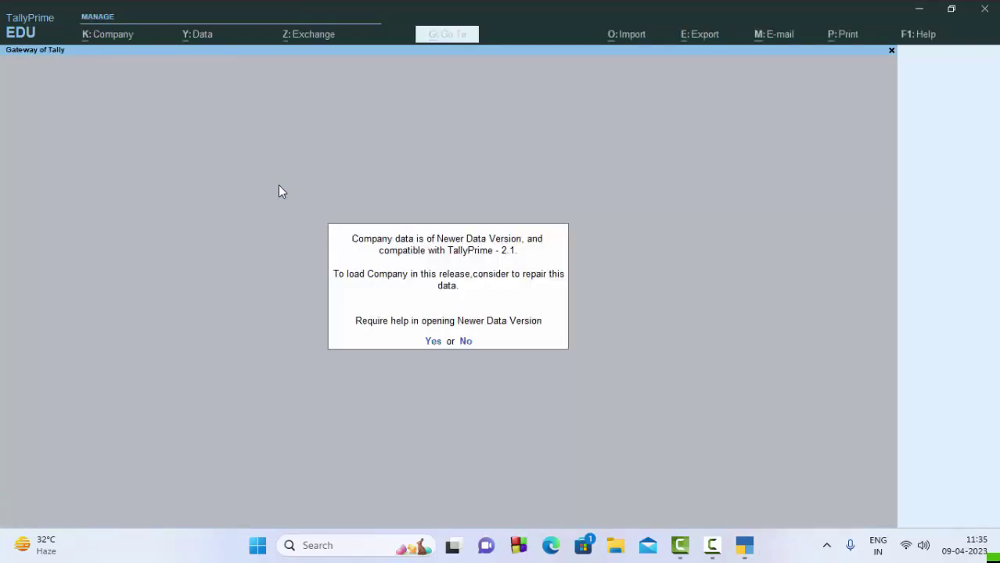
key(Return)
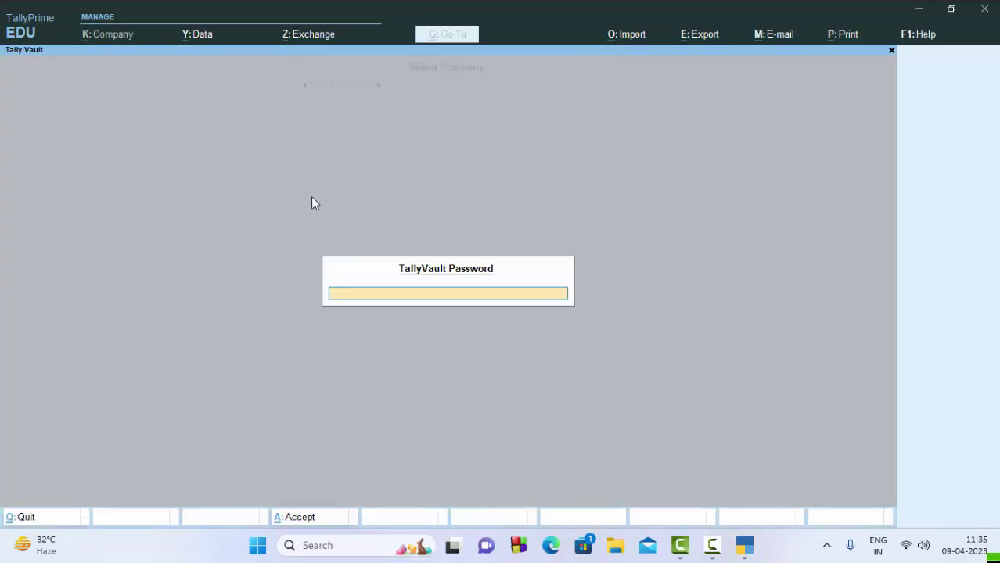
key(Escape)
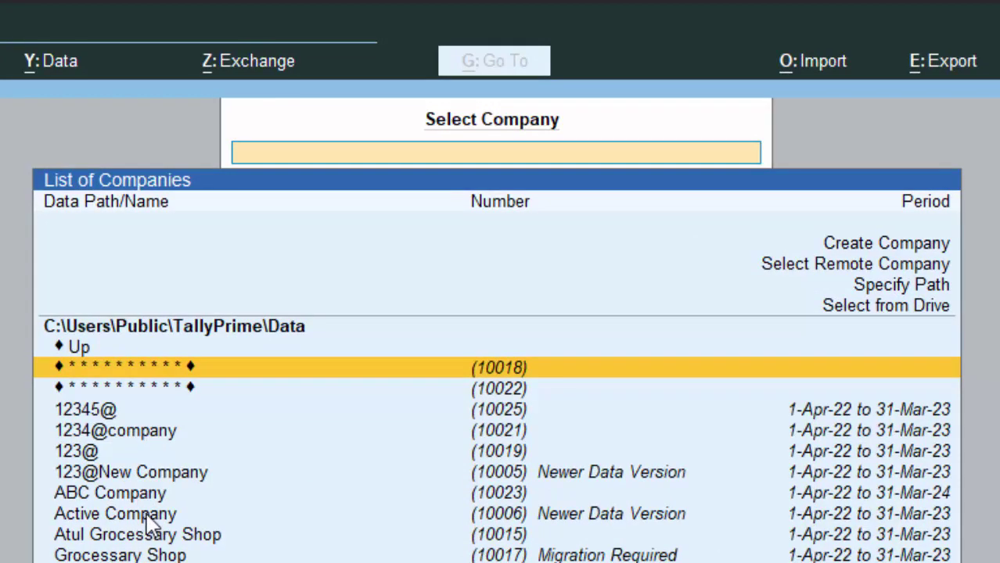
click(146, 519)
click(154, 490)
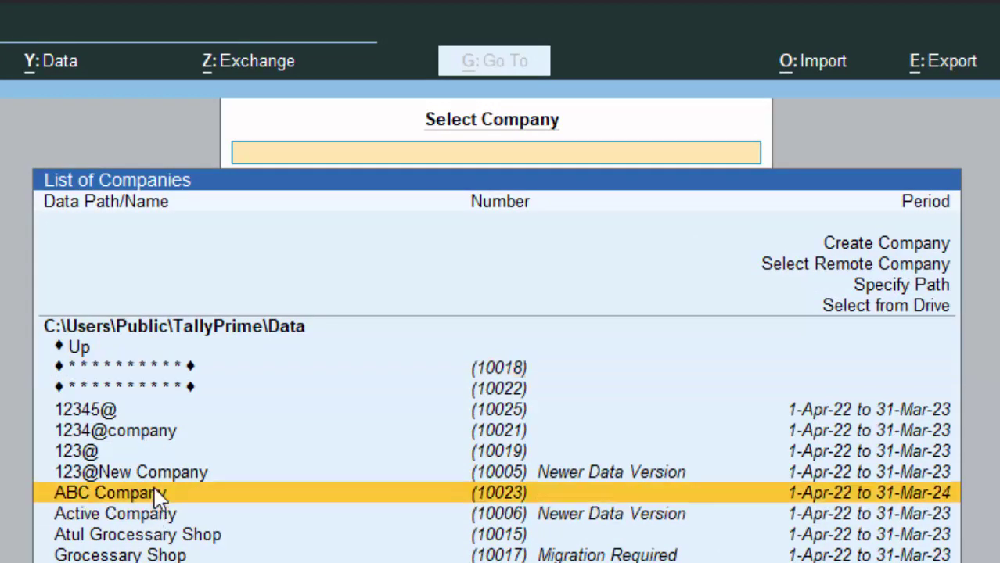
click(154, 489)
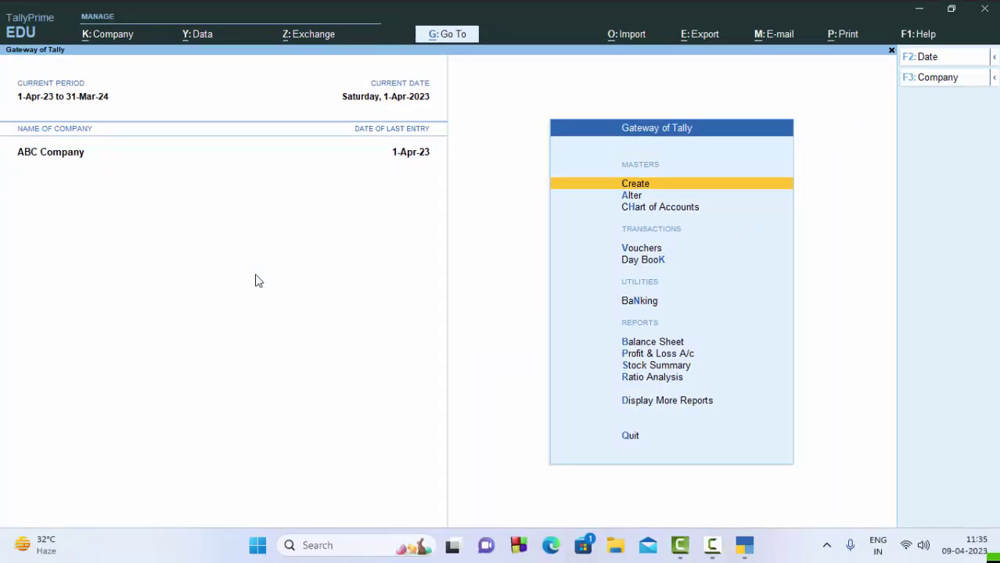
Browse the payroll masters, then start a new Attendance voucher from Other Vouchers
key(Return)
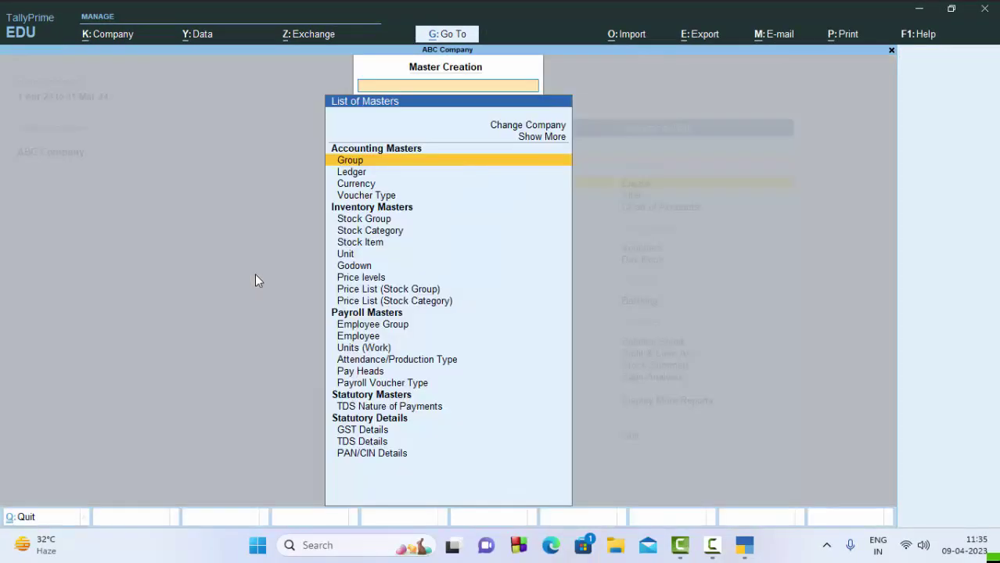
key(Down)
key(Down)
key(Down)
key(Down)
key(Down)
key(Down)
key(Down)
key(Down)
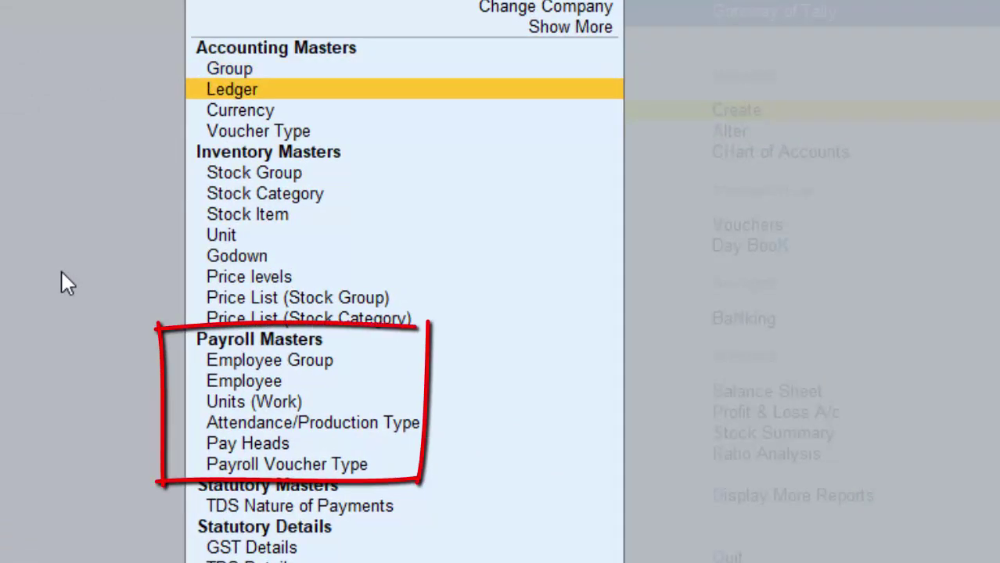
key(Down)
key(Down)
key(Down)
key(Down)
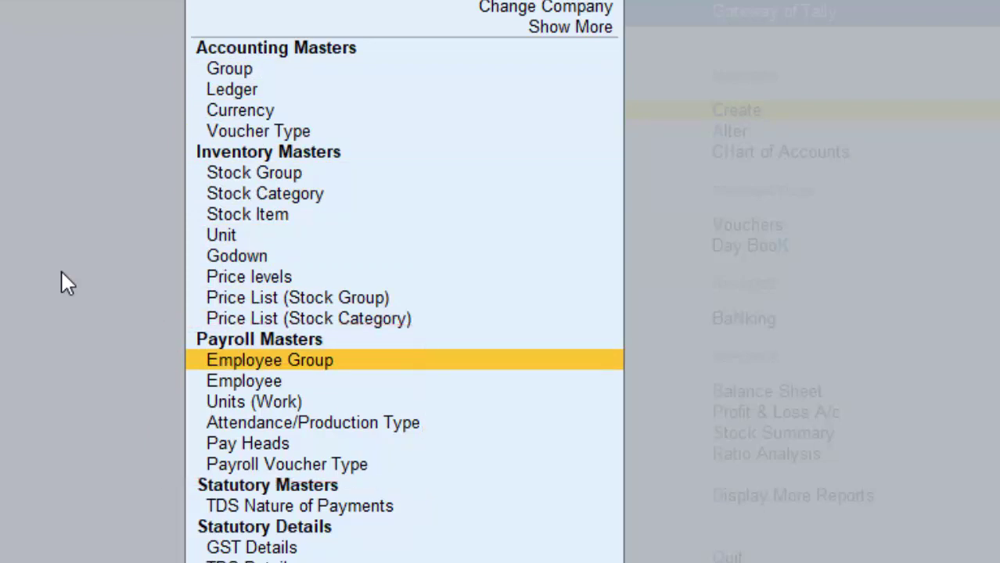
key(Escape)
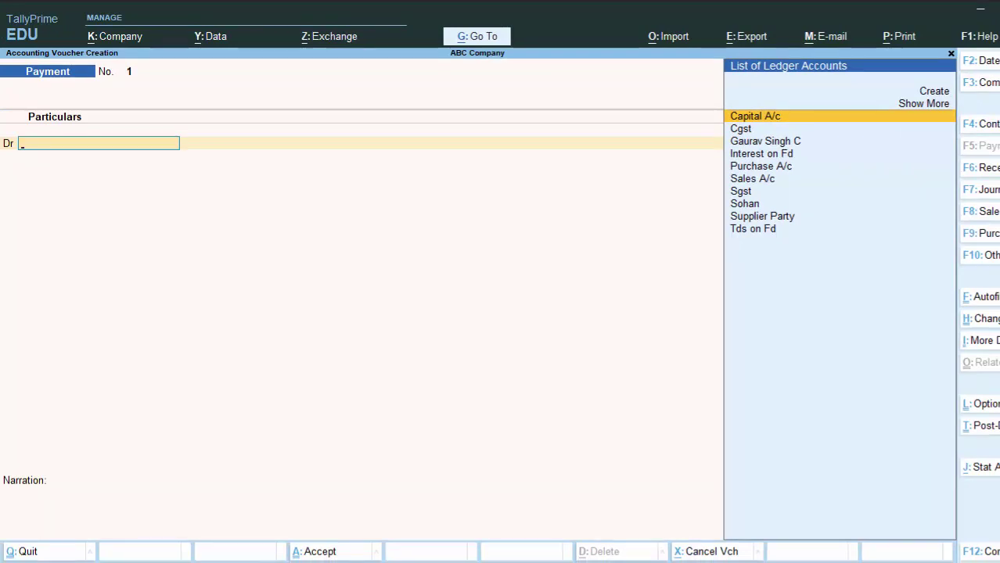
key(F10)
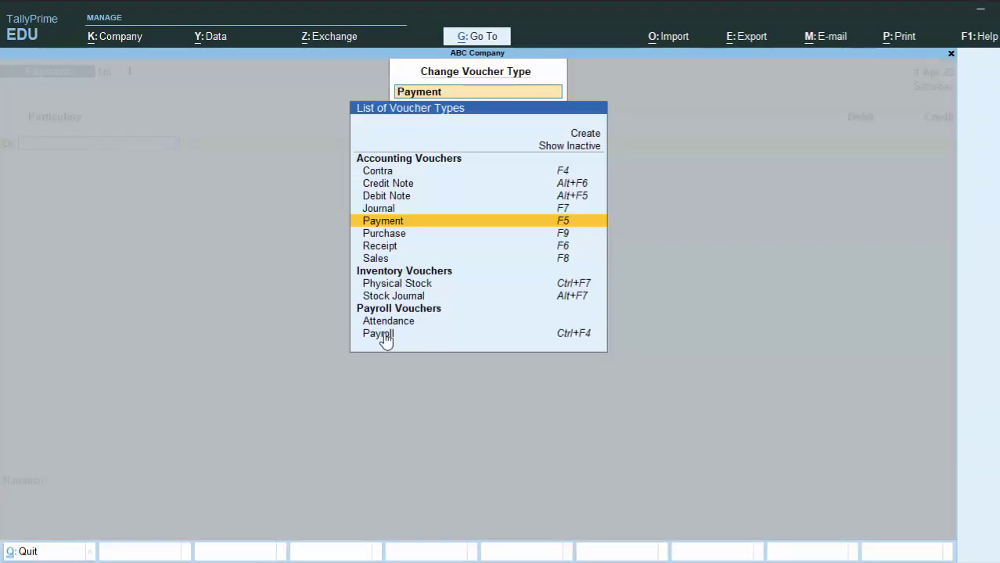
click(395, 322)
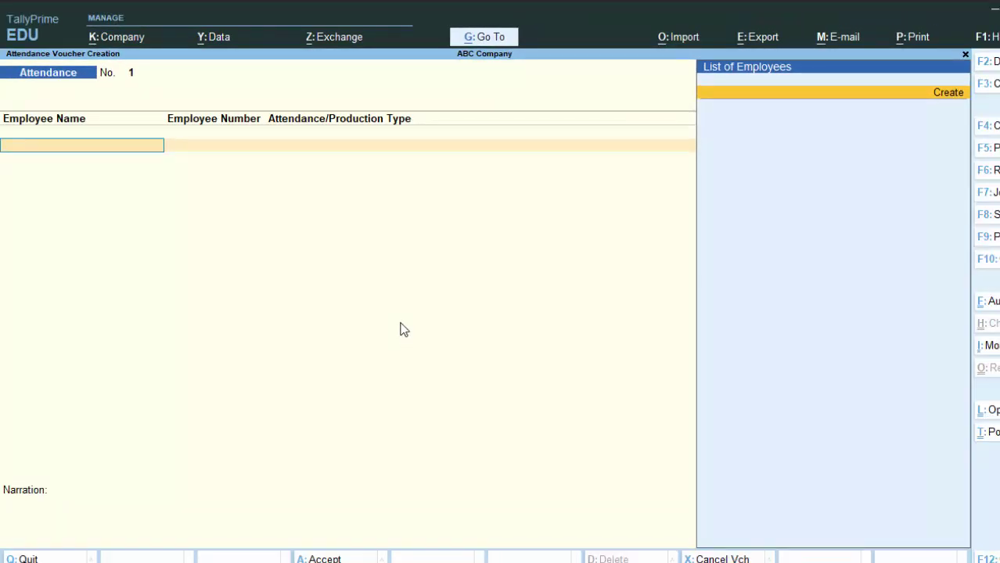
Create a new employee (enter the employee's name) under Primary, joining 1-Apr-2022, with salary details enabled
key(alt+c)
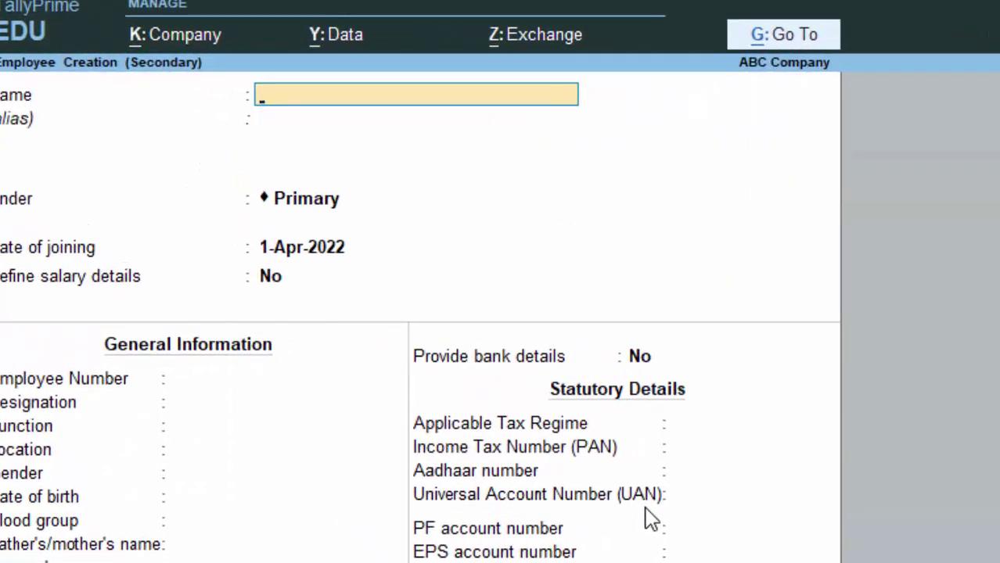
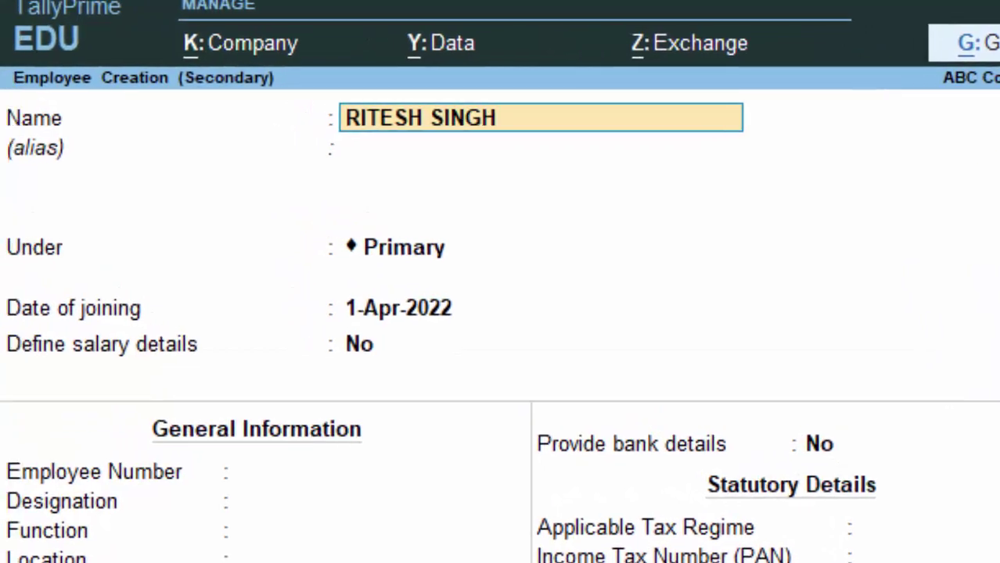
key(Return)
key(Return)
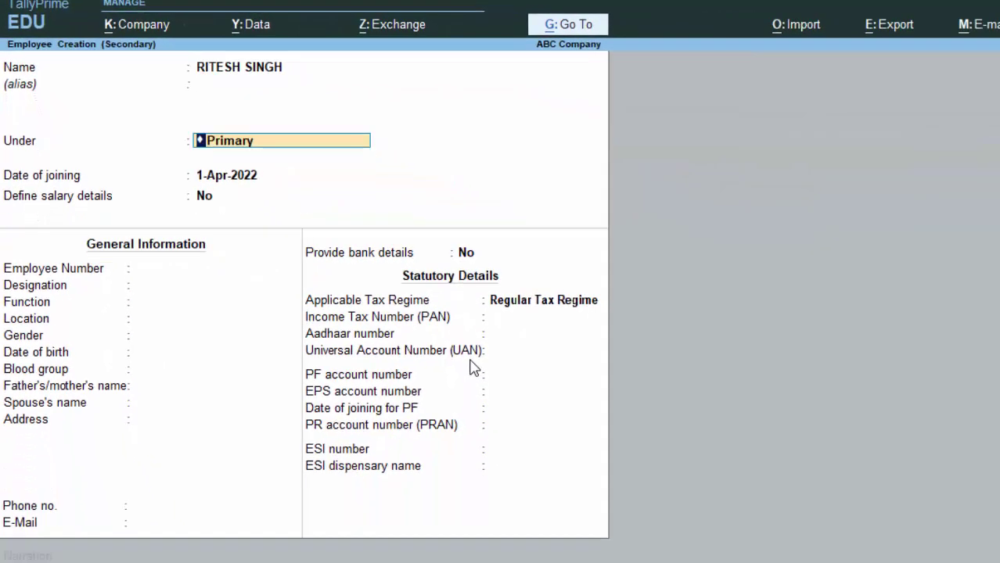
key(Return)
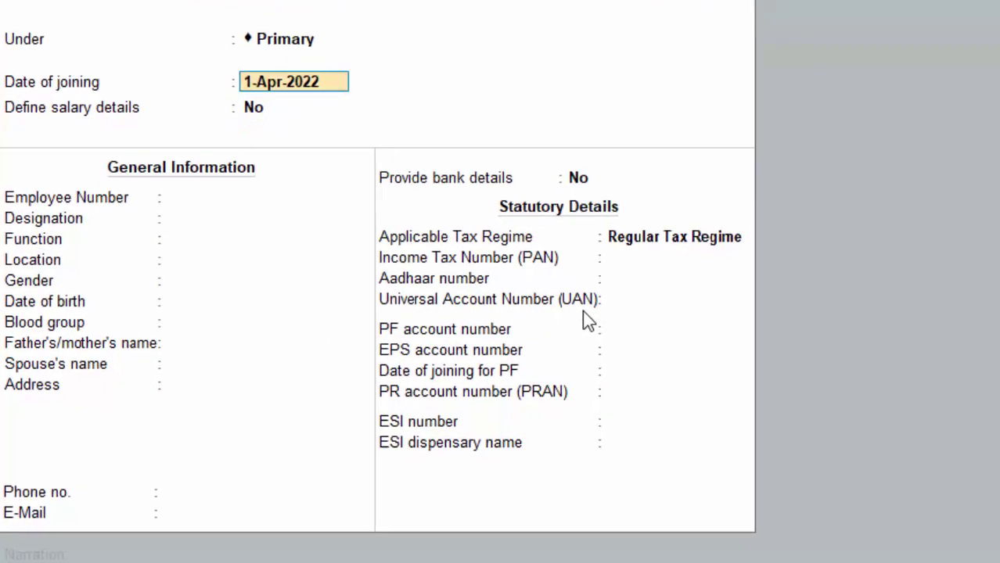
key(Return)
text(y)
key(Return)
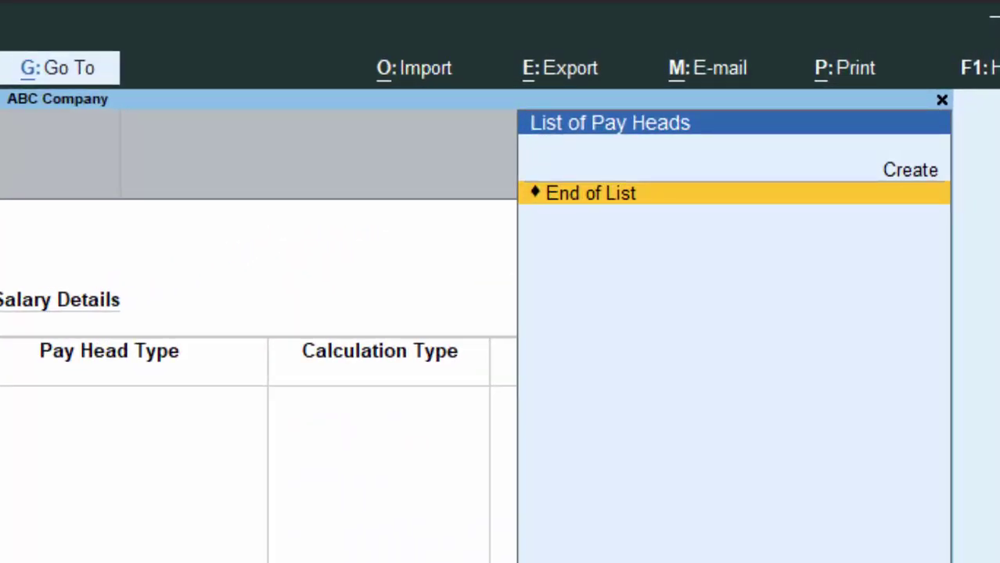
Create pay head BASIC SALARY under Indirect Expenses, calculated On Attendance
key(Up)
key(Return)
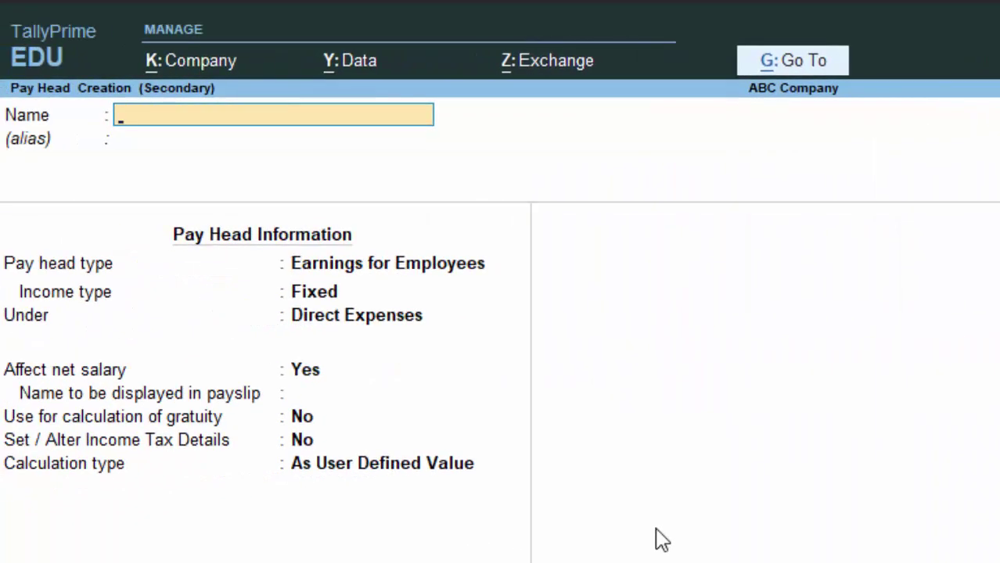
text(BASIC SLARU)
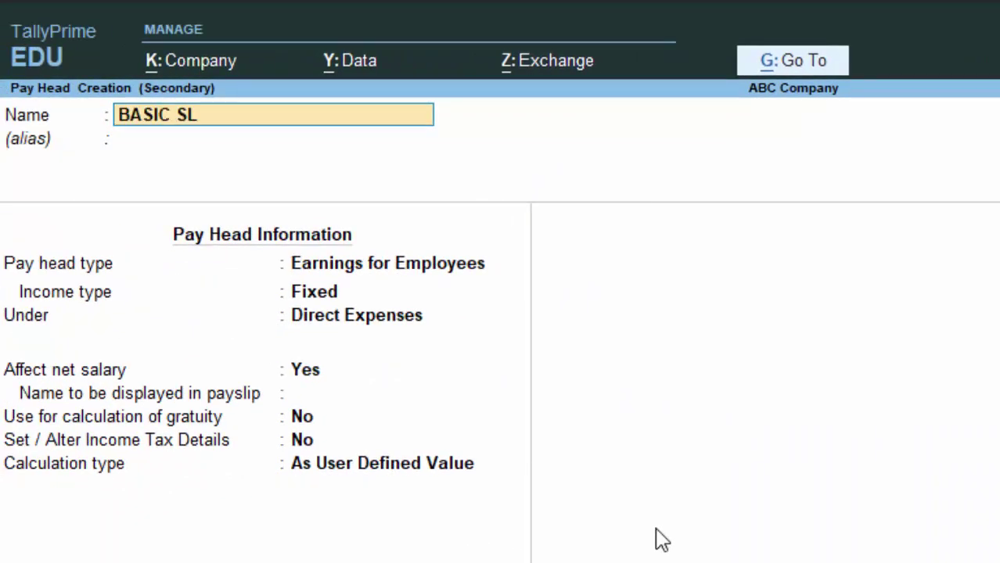
key(BackSpace)
text(Y)
key(BackSpace)
key(BackSpace)
key(BackSpace)
key(BackSpace)
text(ALARY)
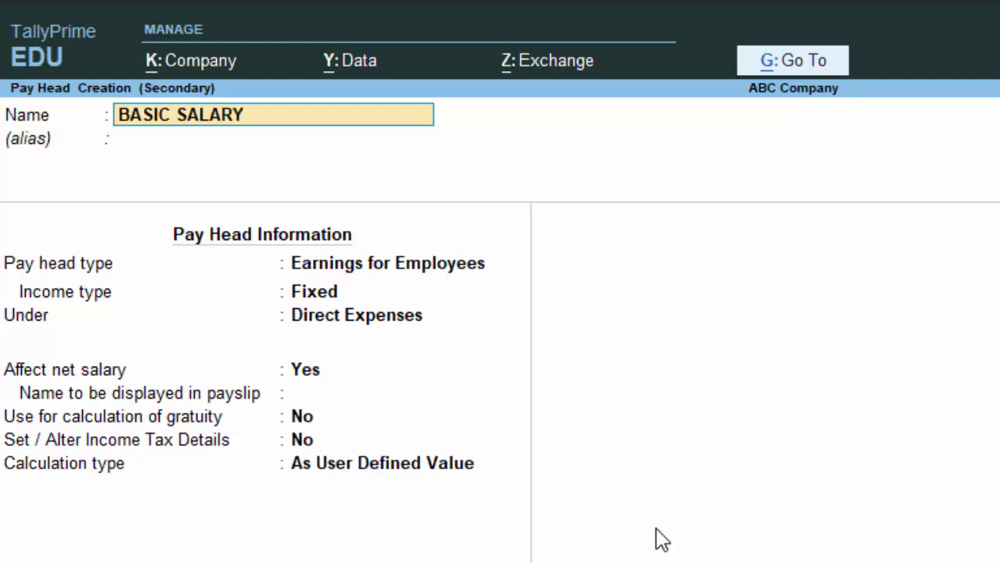
key(Return)
key(Return)
key(Return)
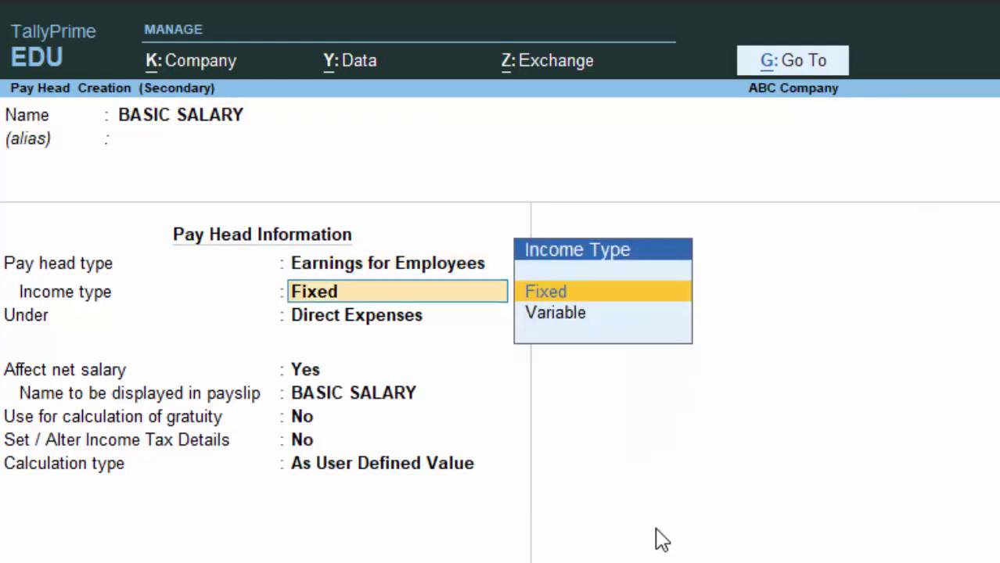
key(Return)
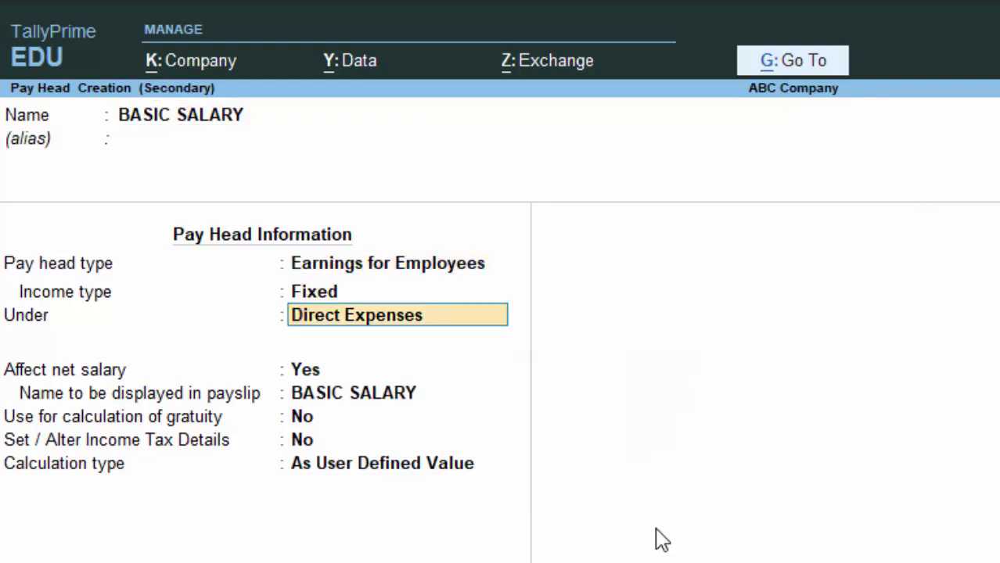
text(i)
key(Return)
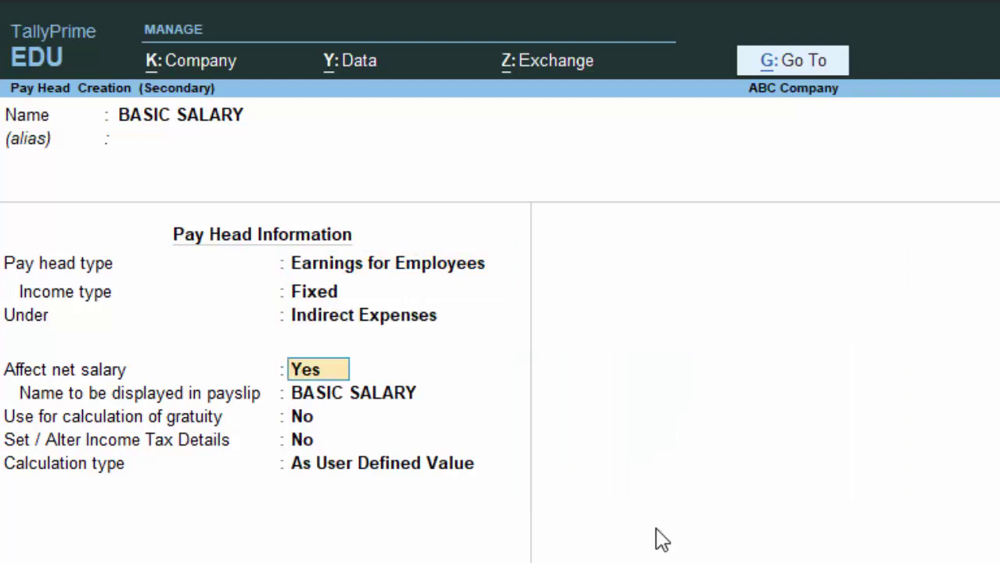
key(Return)
key(Return)
key(Return)
key(Return)
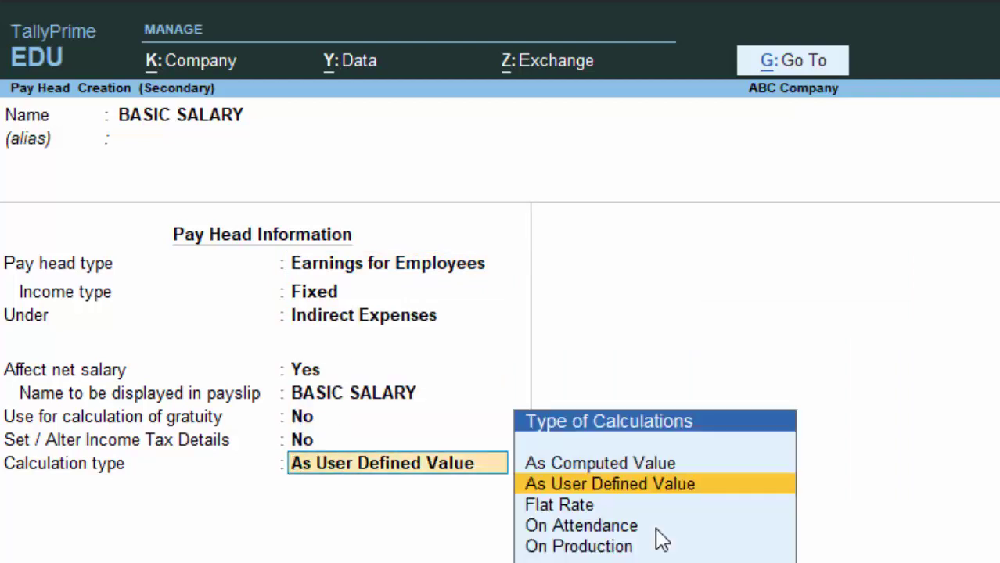
key(Down)
key(Down)
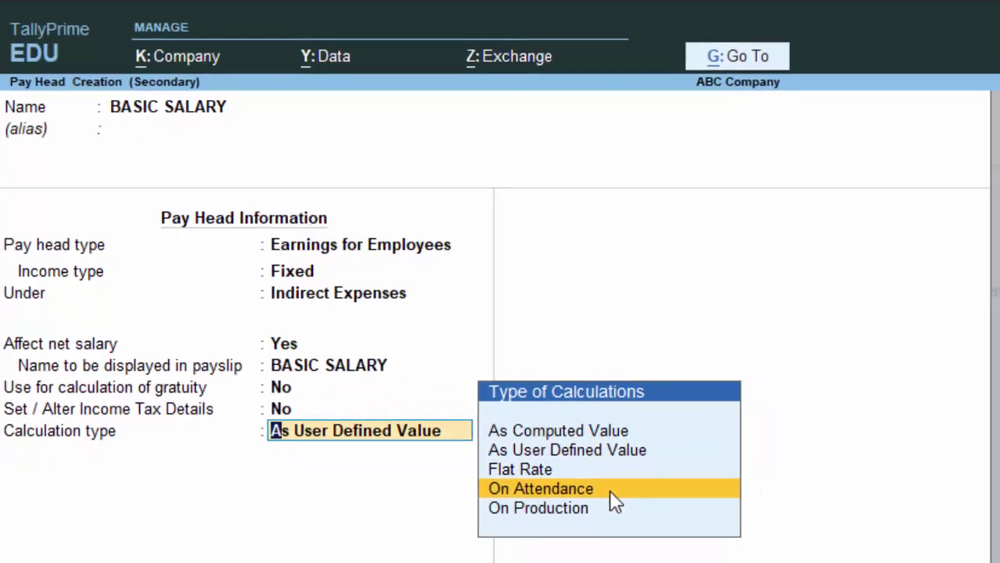
key(Return)
key(Return)
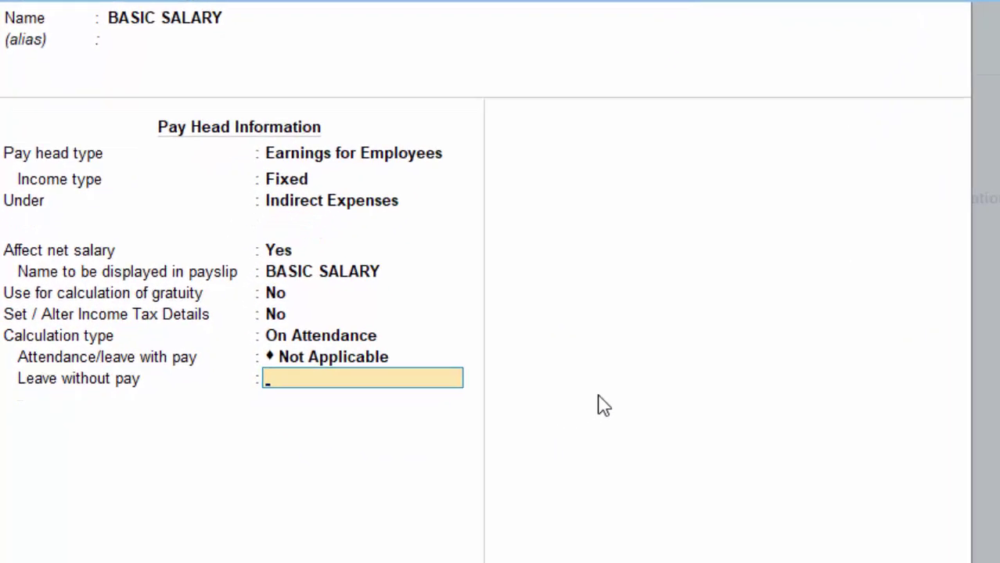
Add ABSENT as the leave-without-pay attendance type and save BASIC SALARY with default period and rounding
key(alt+c)
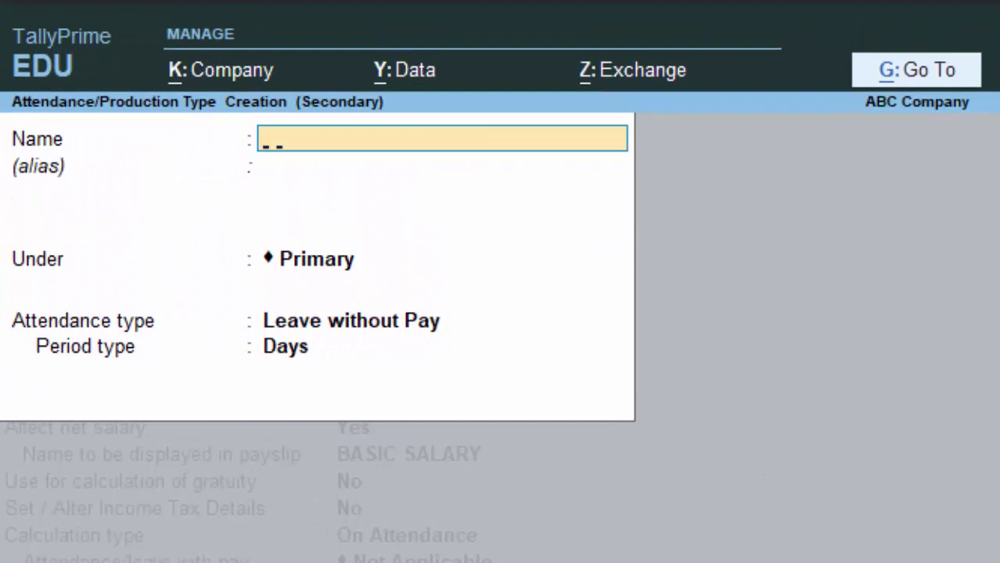
text(ABSS)
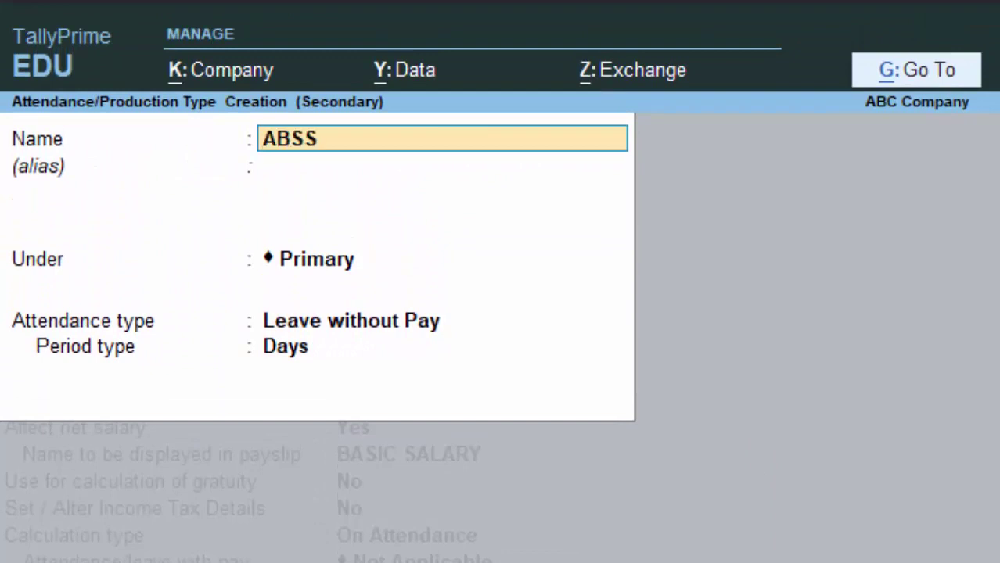
key(BackSpace)
text(ENT)
key(Return)
key(Return)
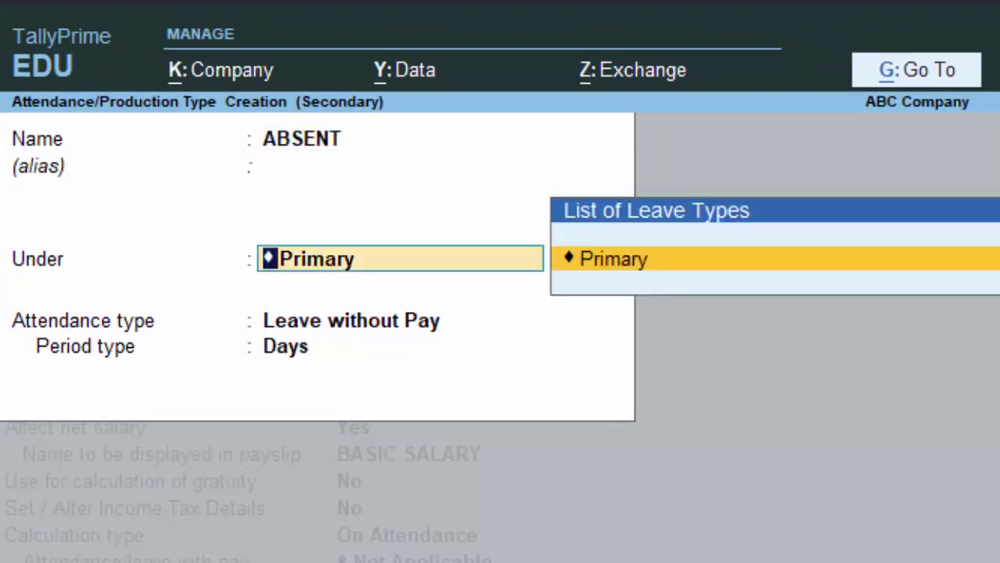
key(Return)
key(Return)
key(Return)
key(Down)
key(Return)
key(Return)
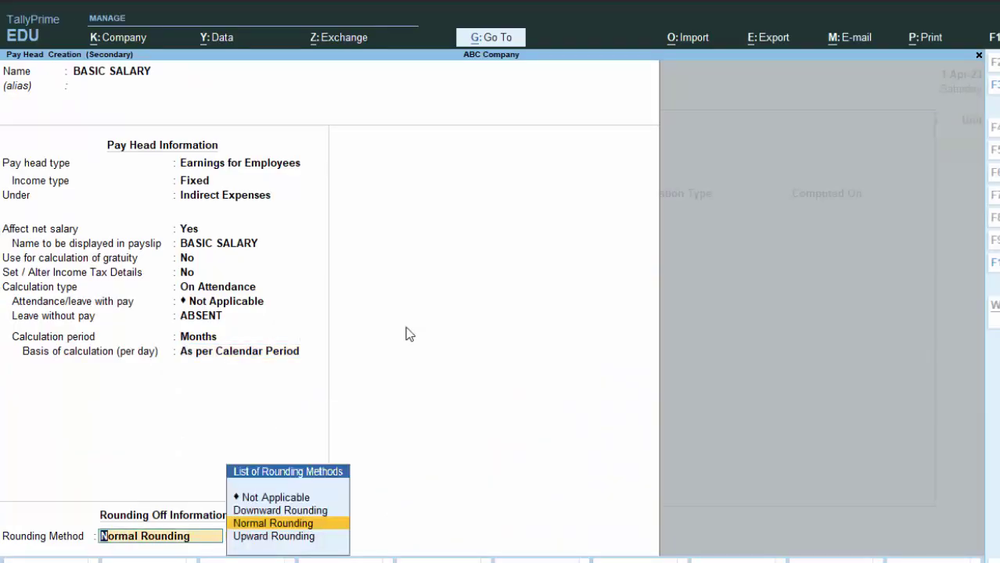
key(Return)
key(Return)
key(Return)
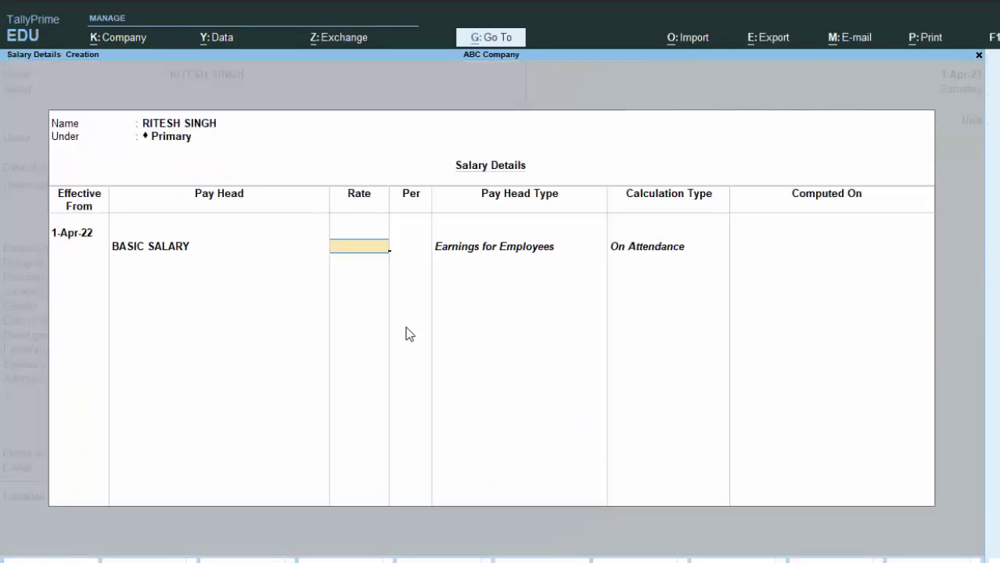
Rate BASIC SALARY at 20,000 per month in the salary details
text(20,0)
text(0000)
key(Return)
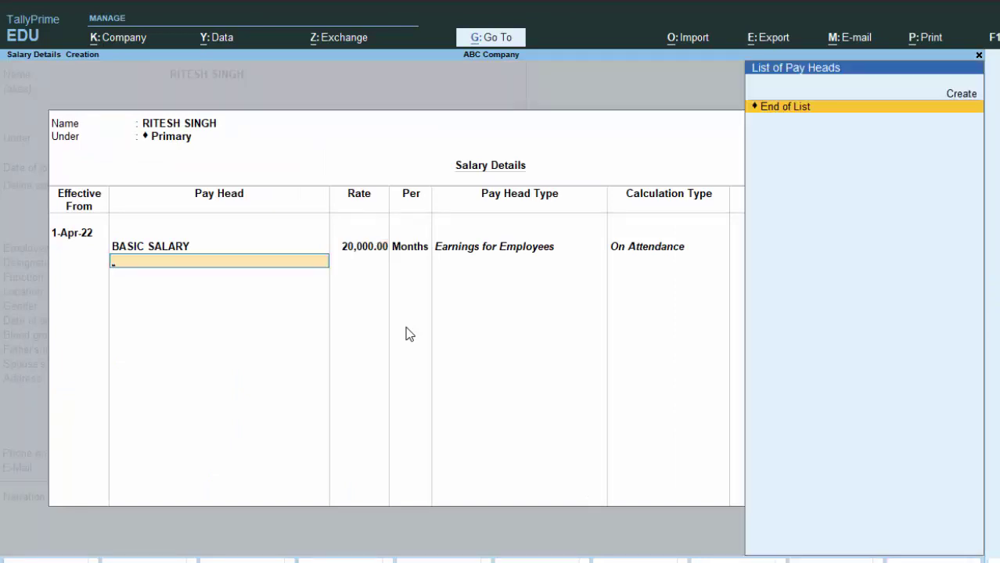
key(Up)
Create pay head TA: Earnings for Employees, Fixed, Indirect Expenses, As Computed Value, from 1-Apr-22
key(Return)
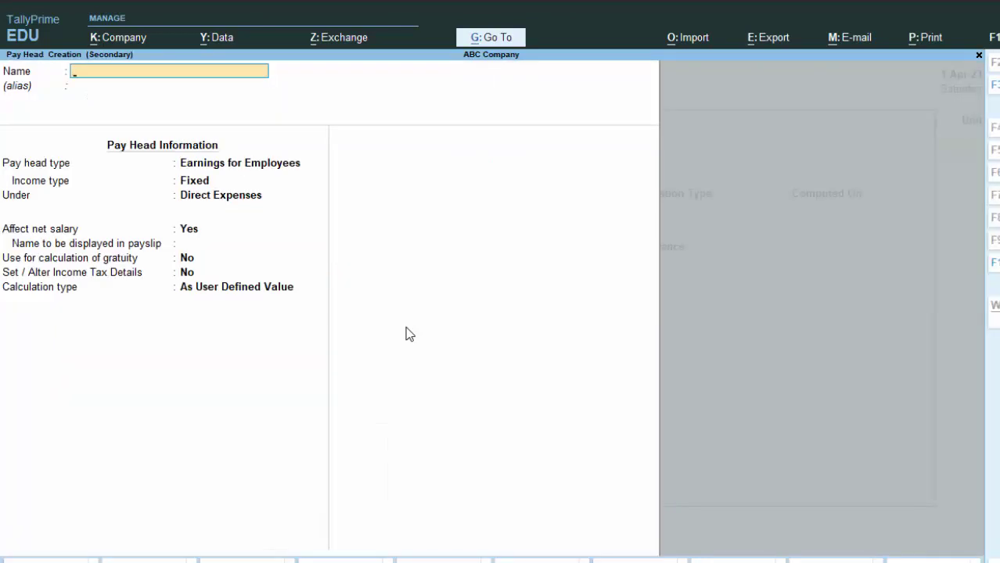
text(TA)
key(Return)
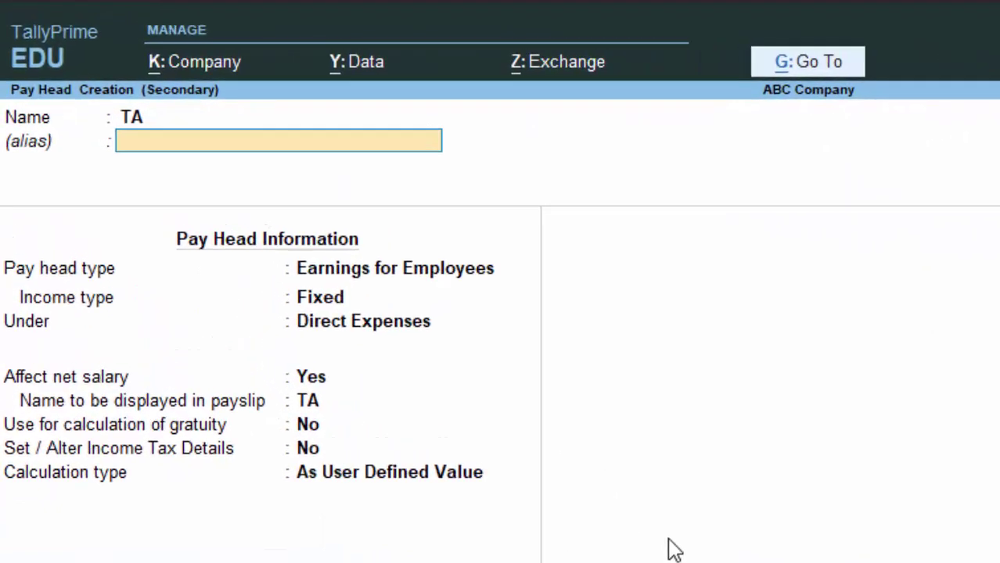
key(Return)
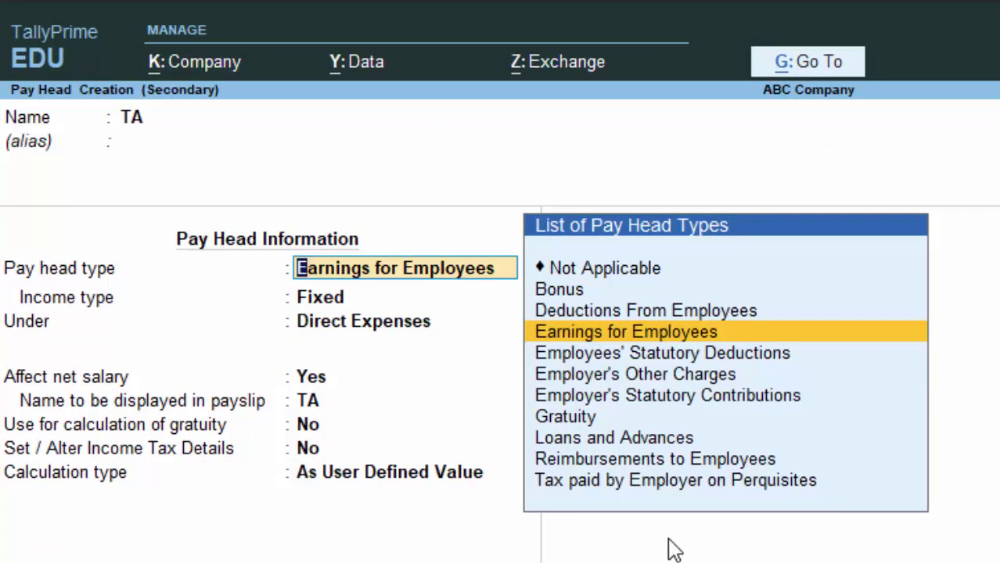
key(Return)
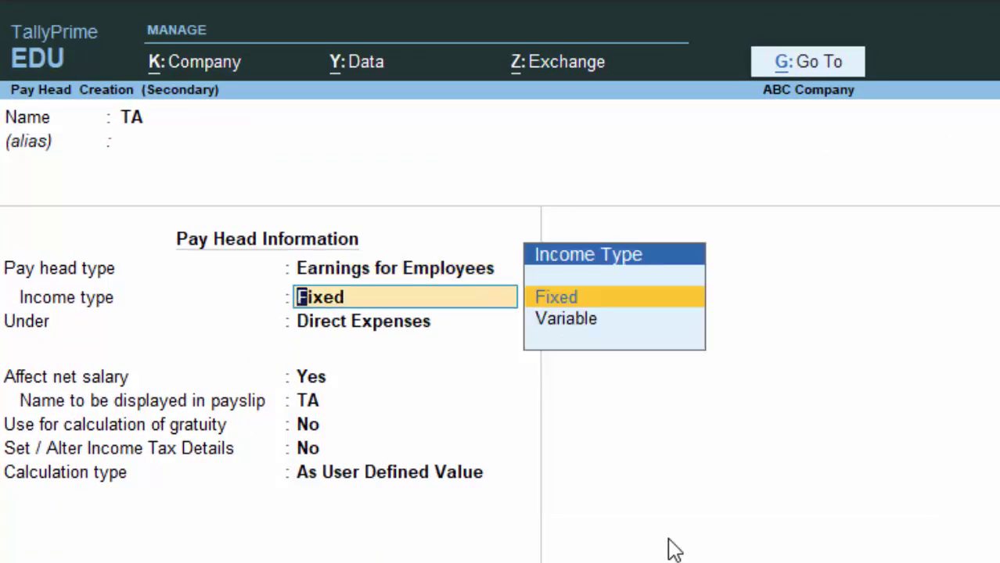
key(Return)
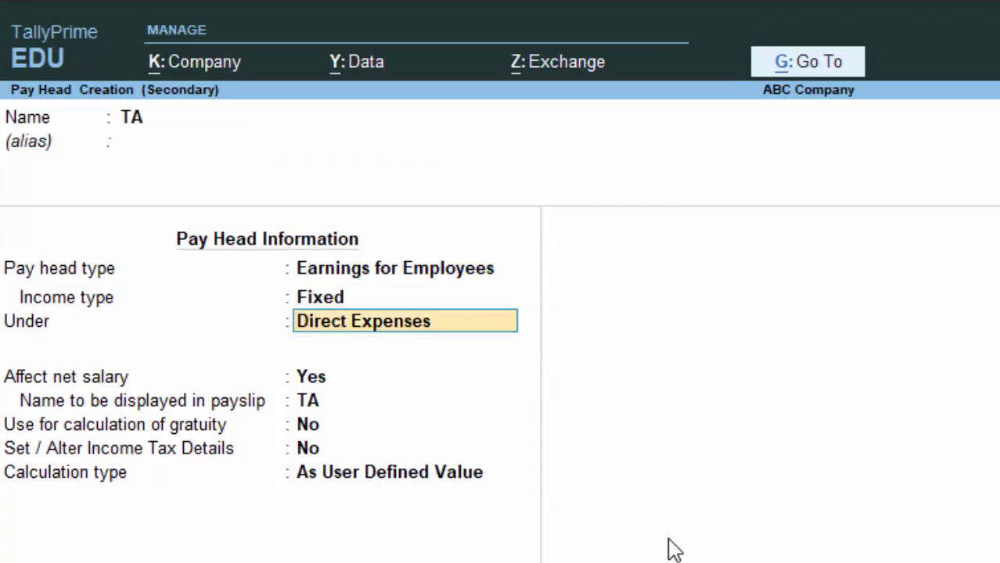
key(Down)
key(Down)
key(Return)
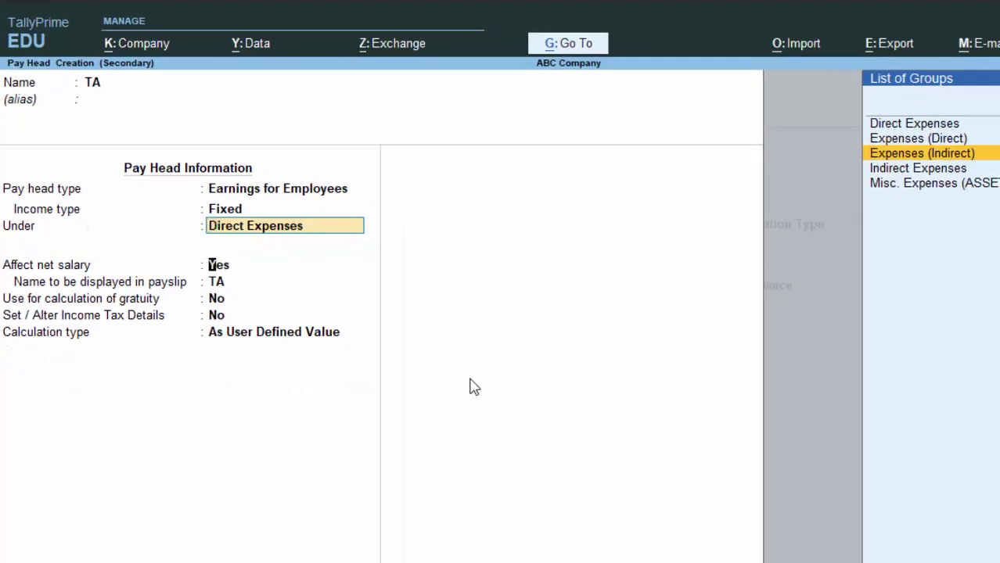
key(Return)
key(Return)
key(Return)
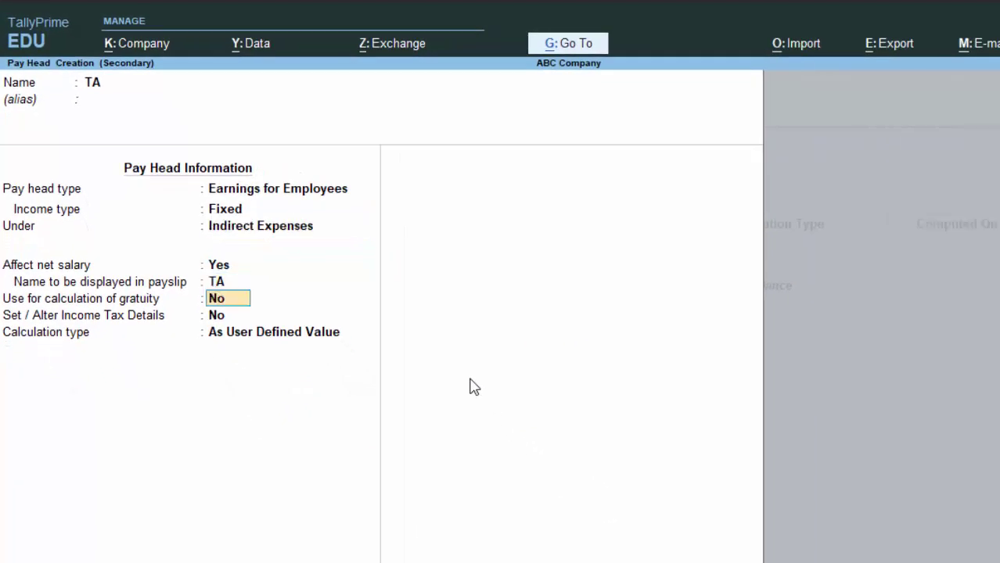
key(Return)
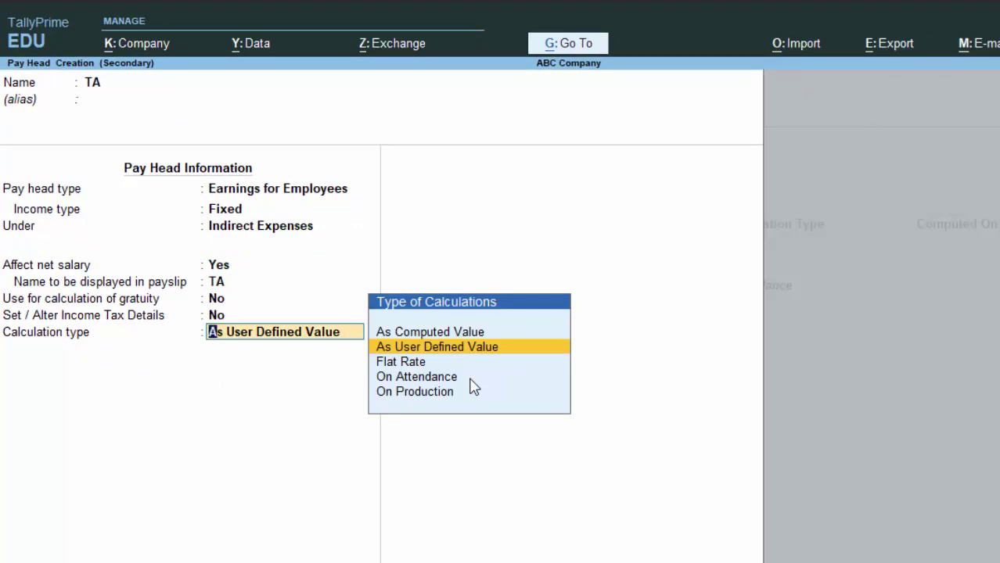
key(Up)
key(Return)
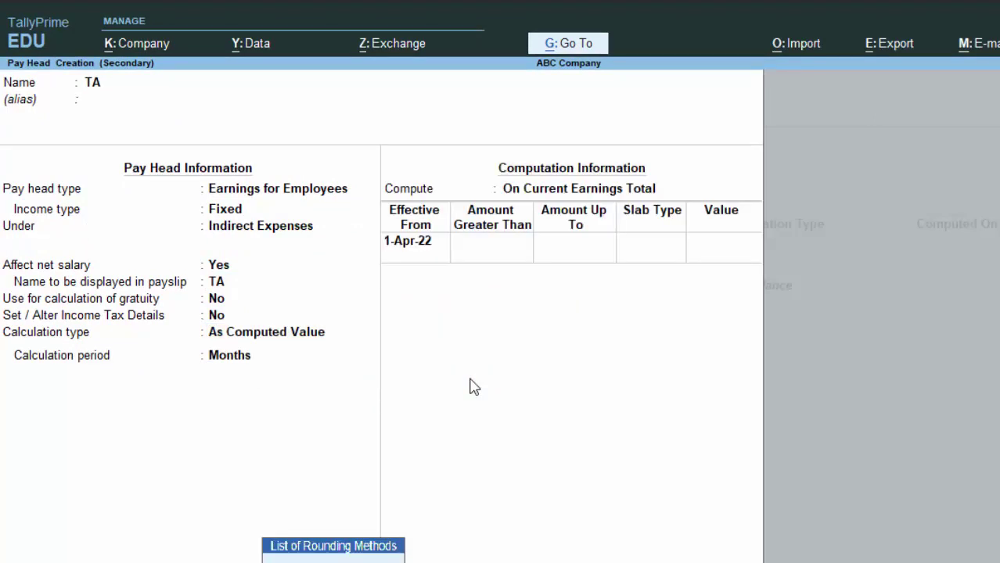
key(Return)
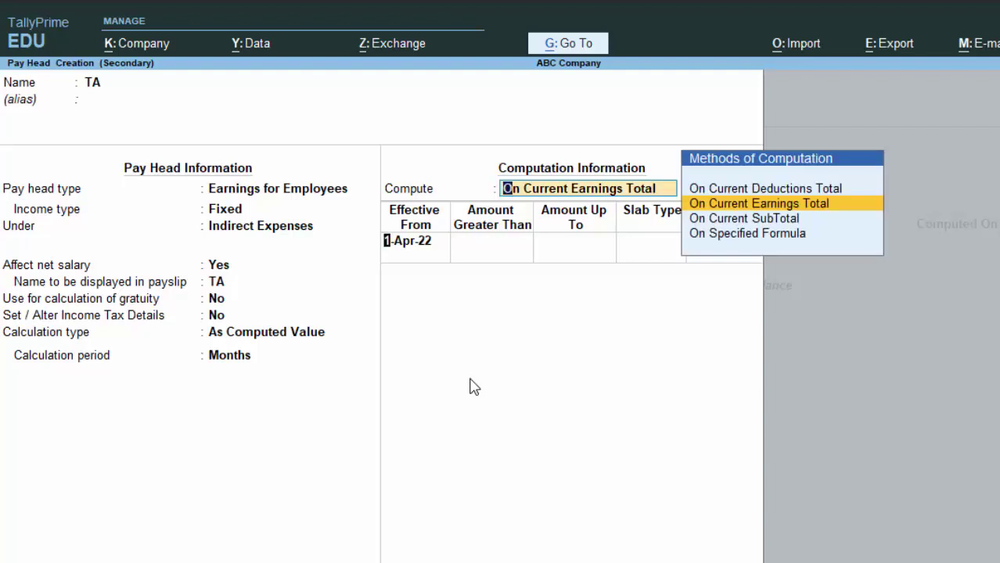
key(Return)
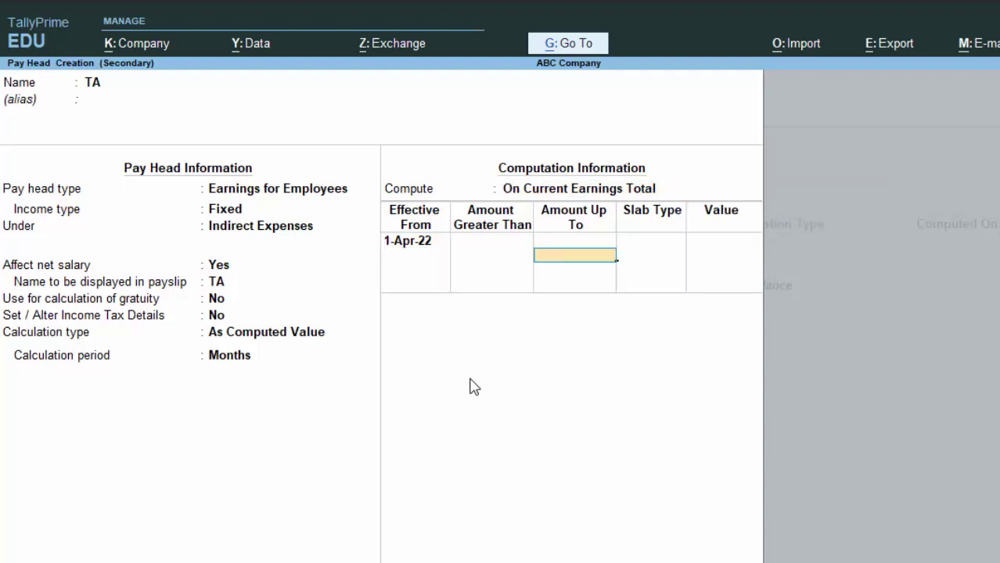
Compute TA on a specified formula based on BASIC SALARY
key(BackSpace)
key(BackSpace)
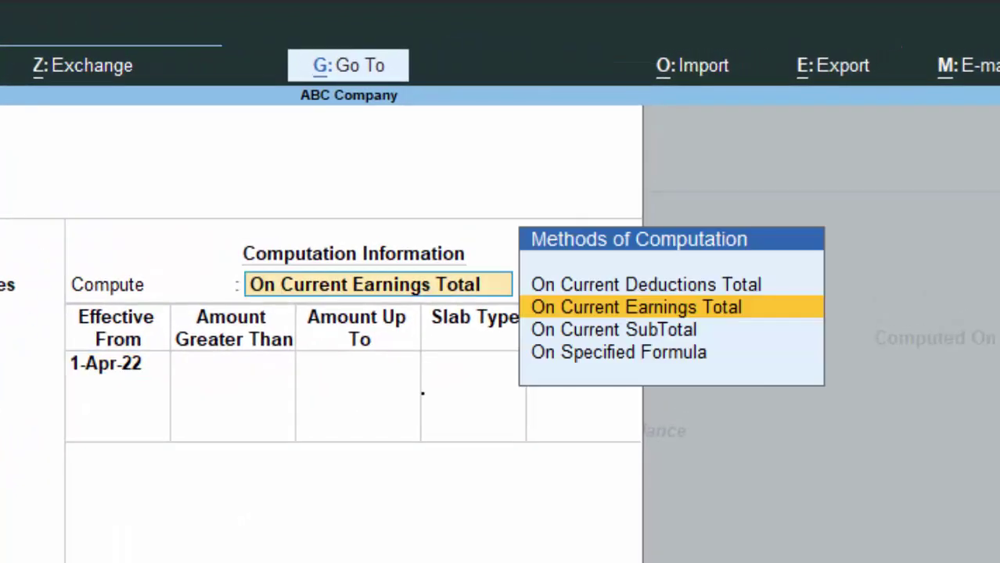
key(Down)
key(Down)
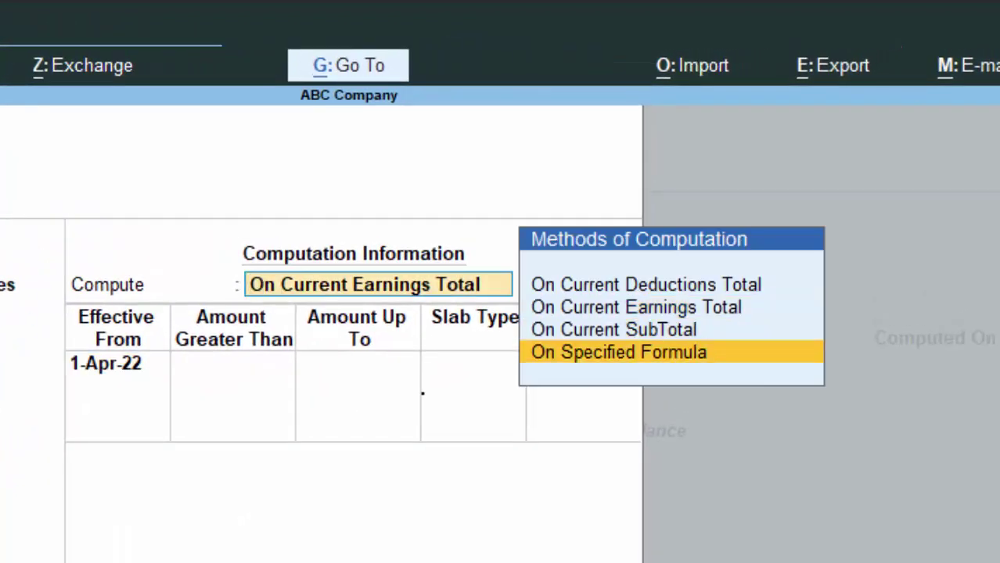
key(Return)
key(Return)
key(Return)
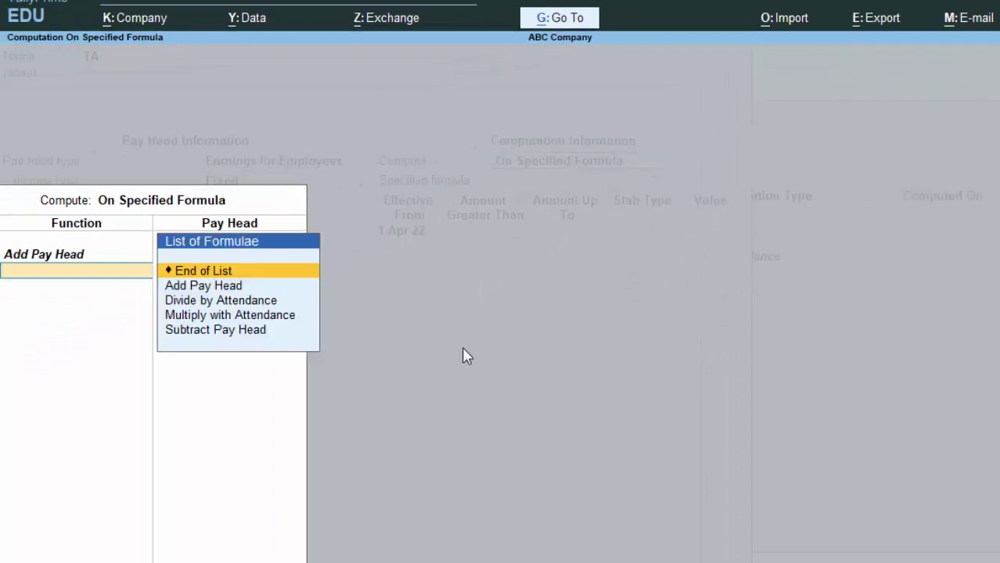
key(Return)
key(Return)
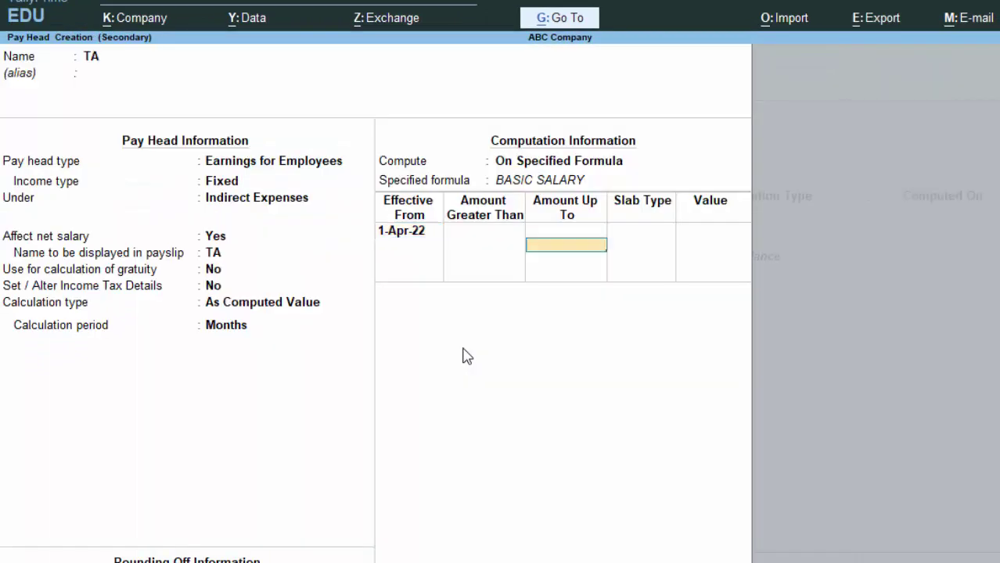
Give TA percentage slabs: 1% up to 10,000 and 2% above
text(10000)
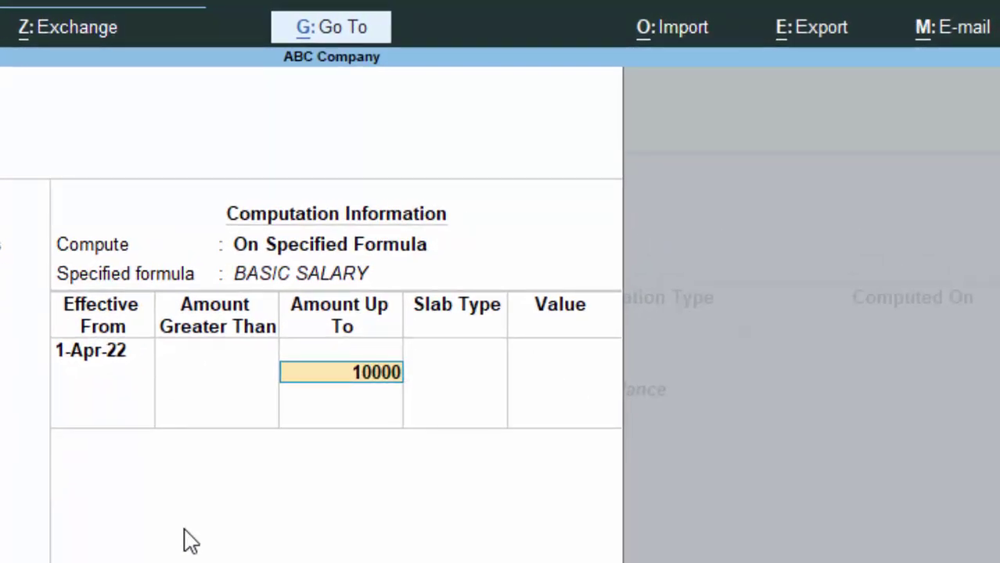
key(Return)
key(Return)
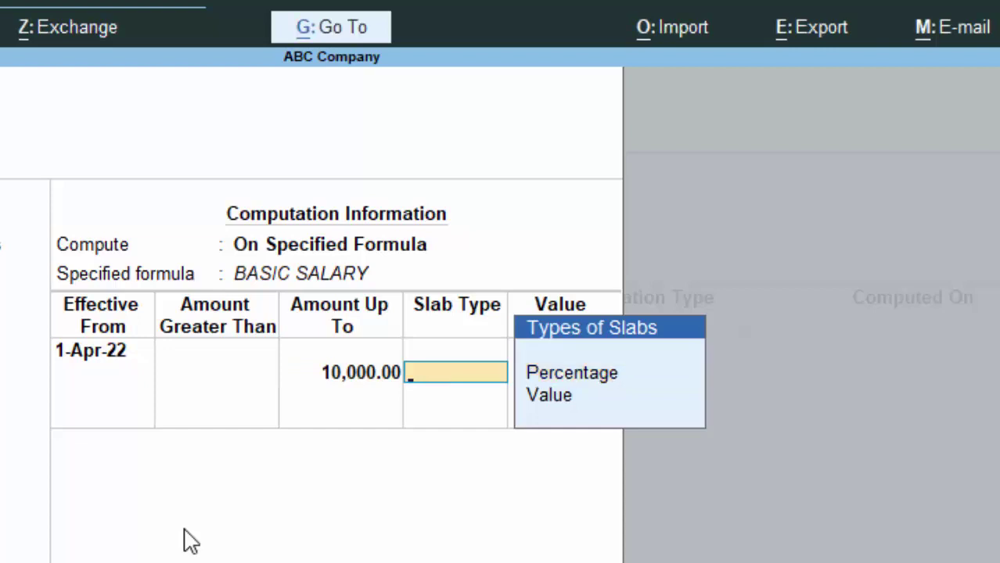
key(BackSpace)
key(Return)
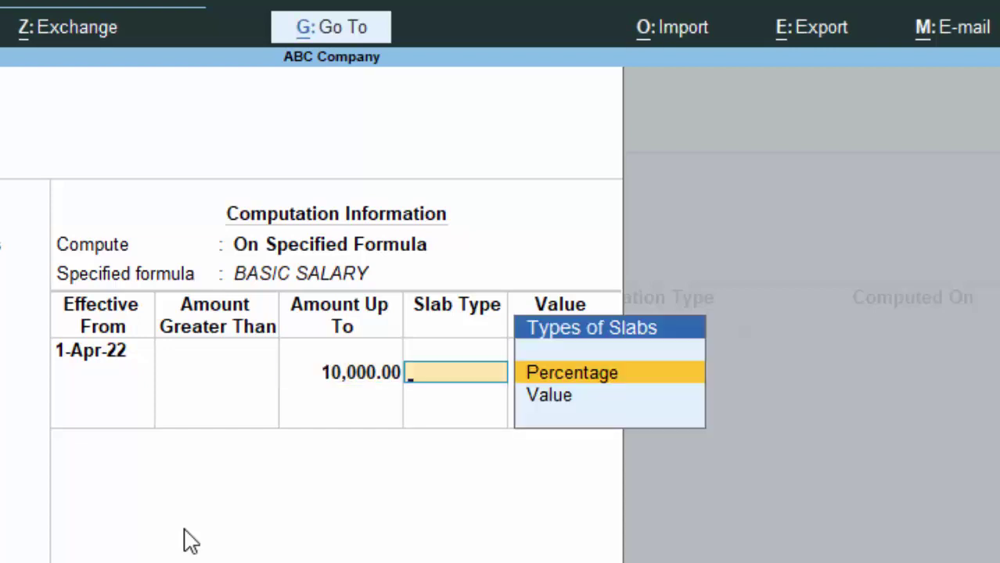
key(Return)
text(1)
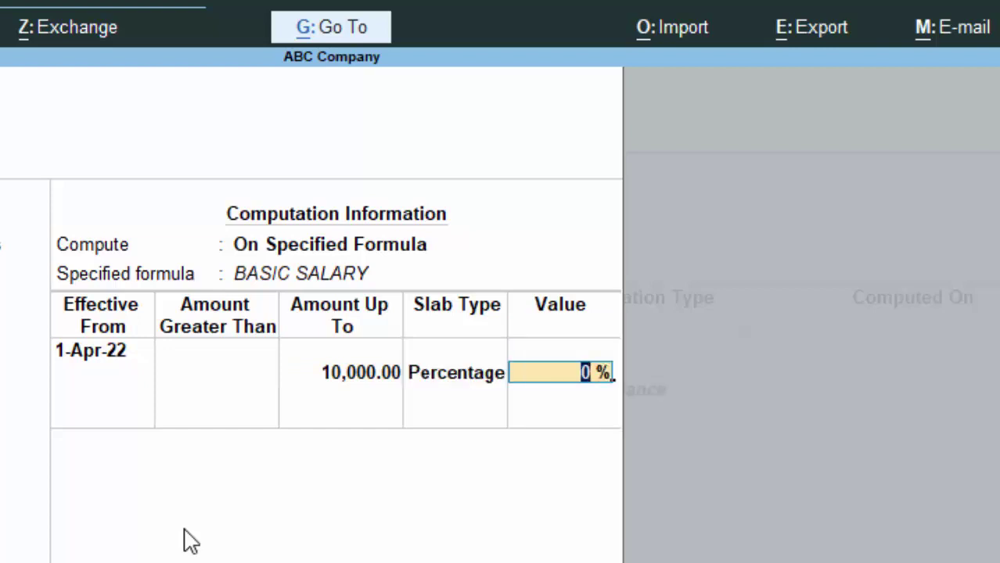
key(Return)
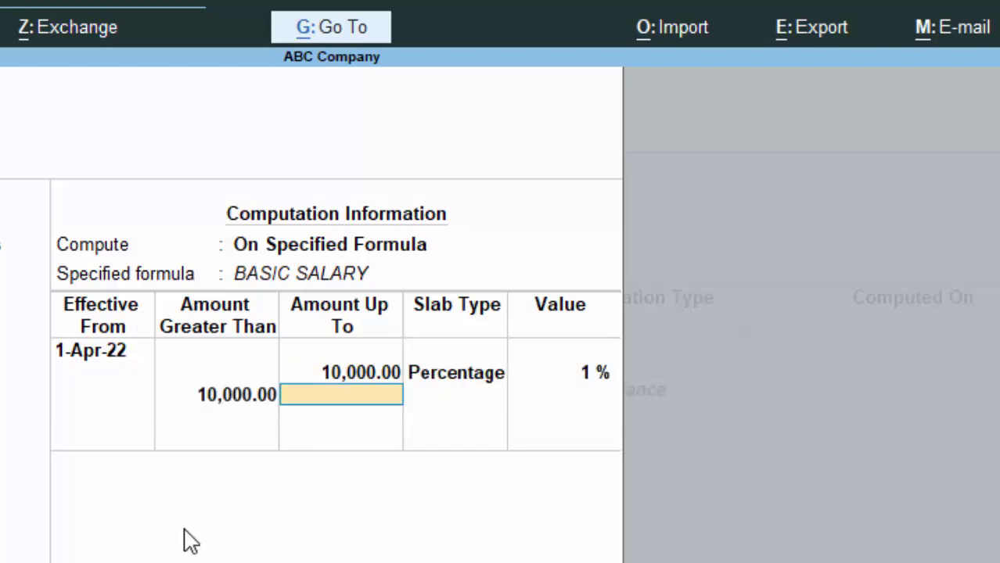
text(2)
key(BackSpace)
key(Return)
key(Return)
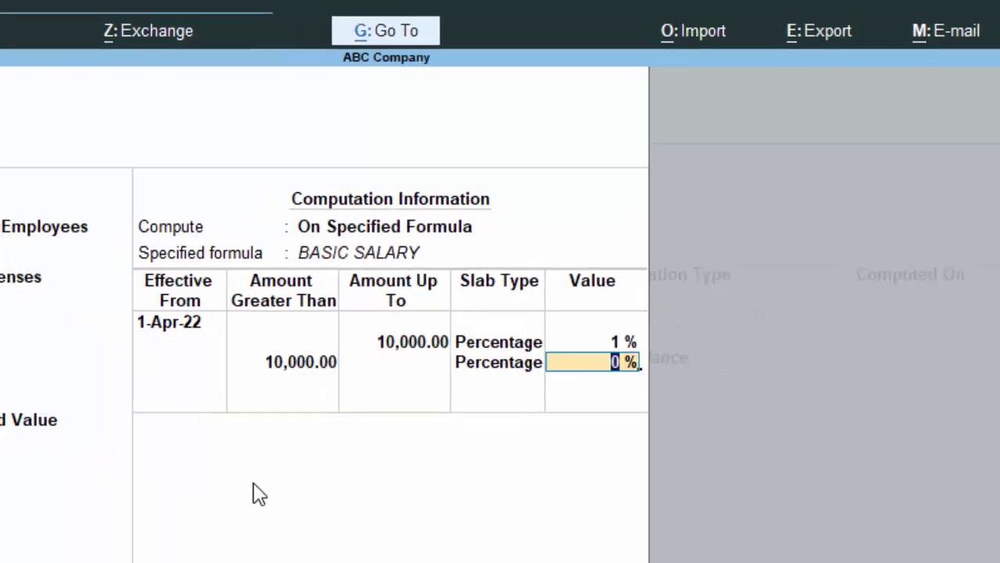
text(2)
key(Return)
key(Return)
key(Return)
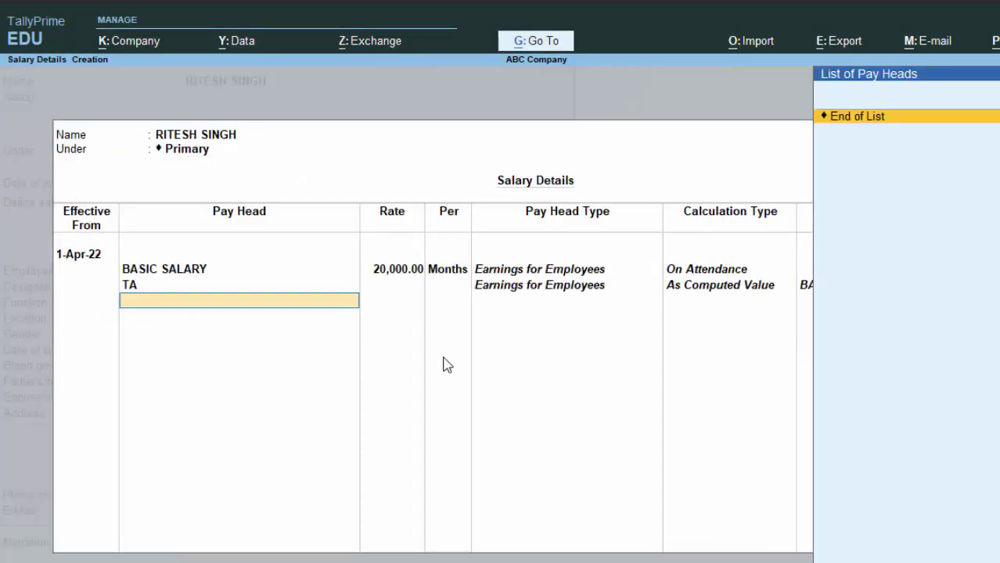
Create pay head Da as a Fixed employee earning under Indirect Expenses, As Computed Value
key(alt+c)
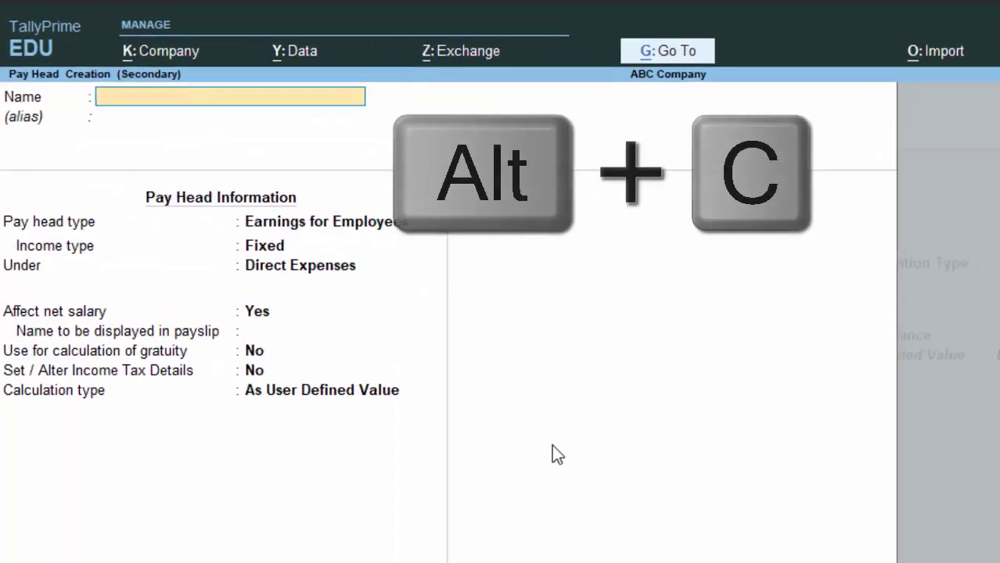
text(Da)
key(Return)
key(Return)
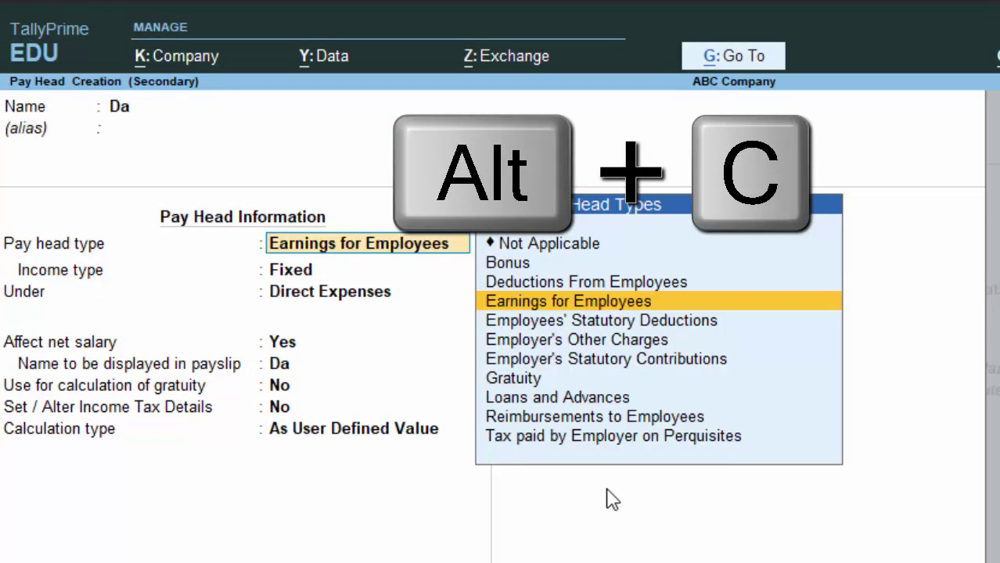
key(Return)
key(Return)
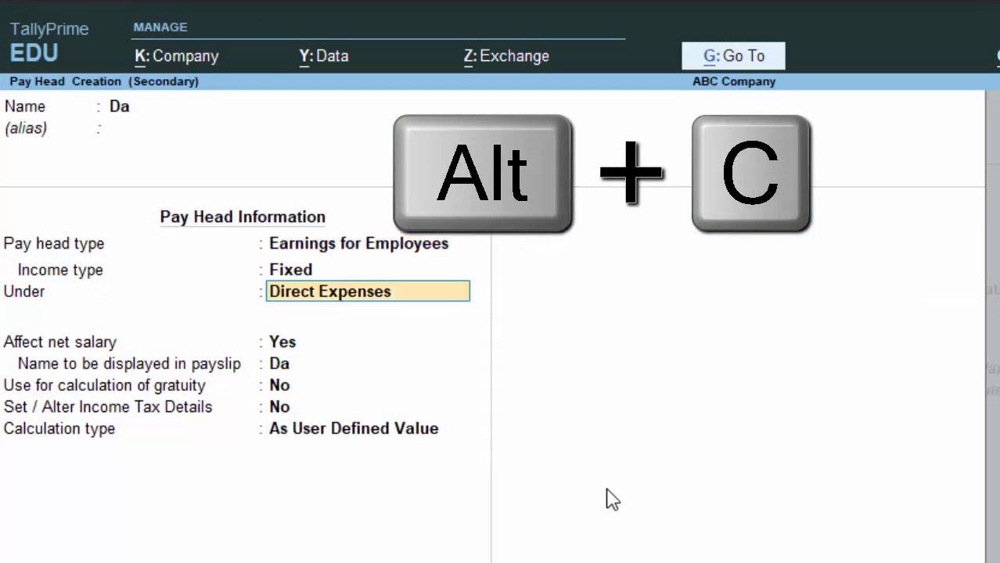
key(Return)
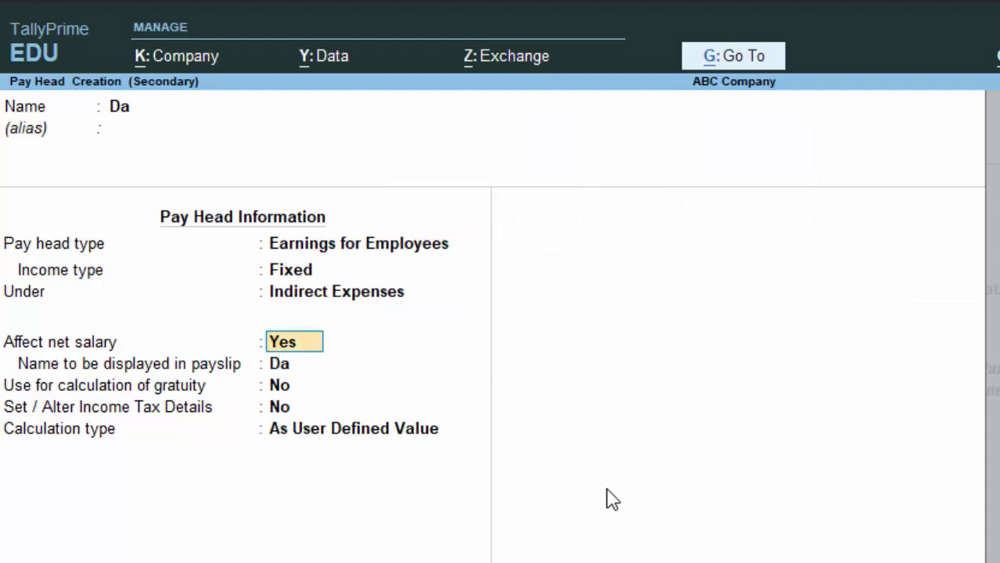
key(Return)
key(Return)
key(Return)
key(Return)
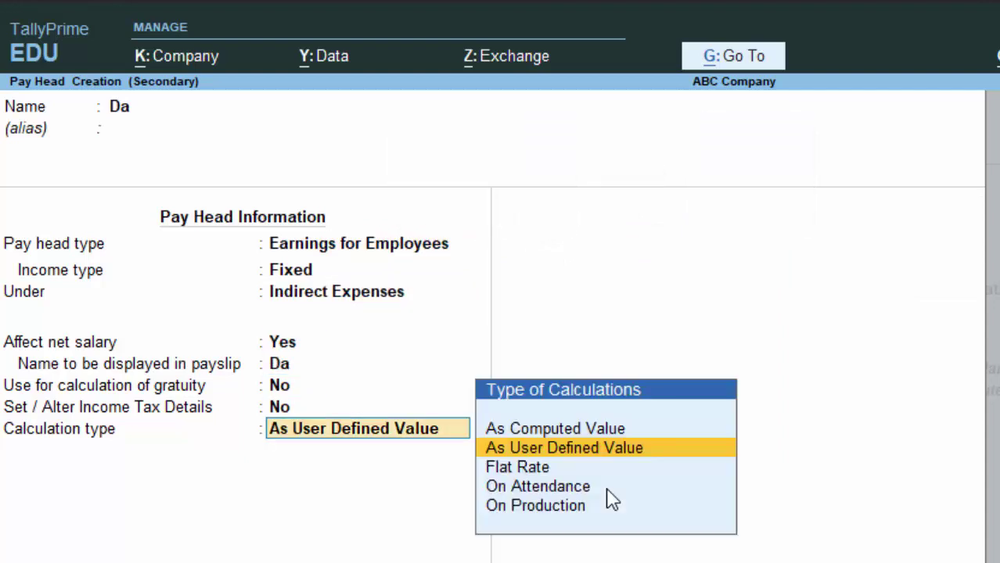
key(Down)
key(Down)
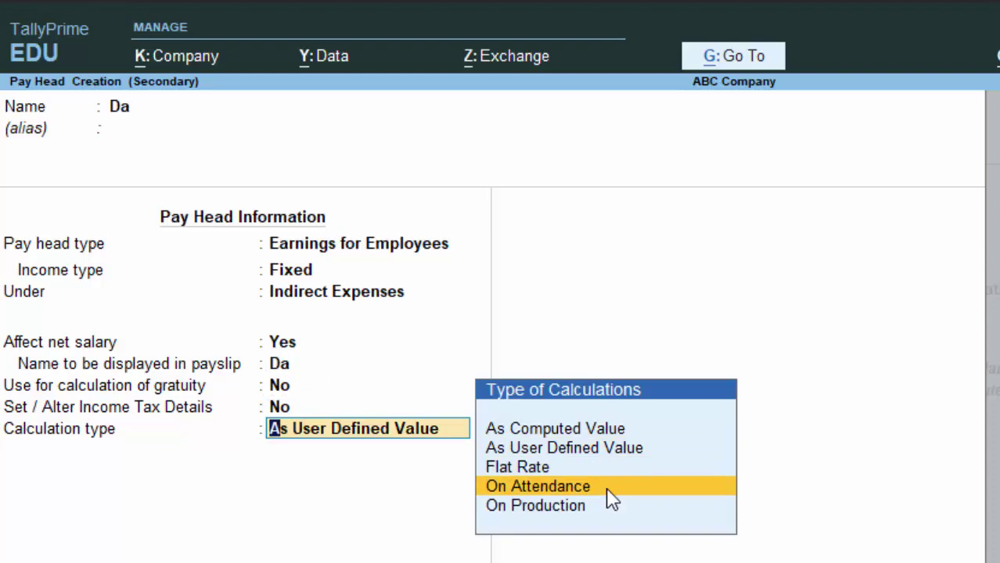
key(Up)
key(Up)
key(Up)
key(Return)
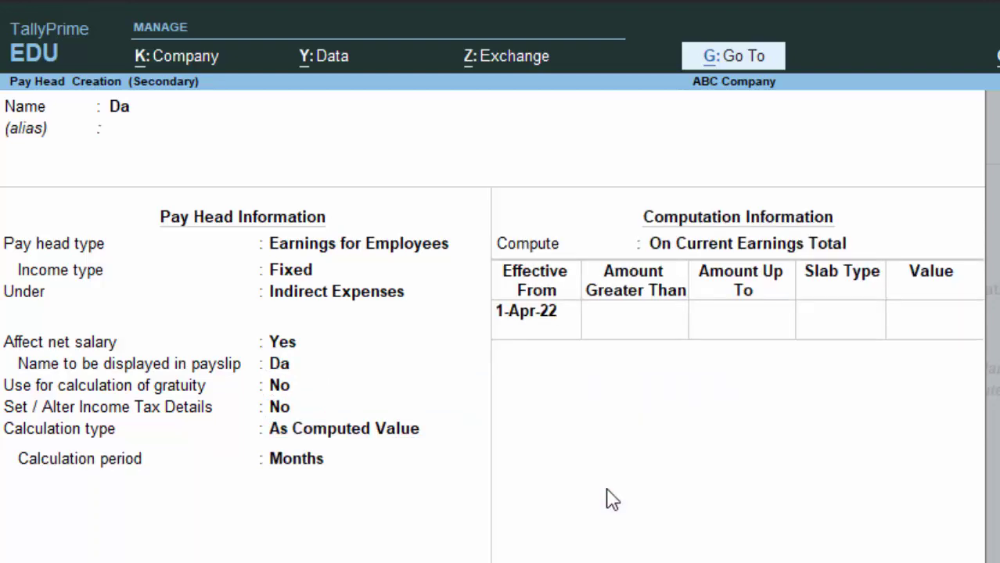
key(Return)
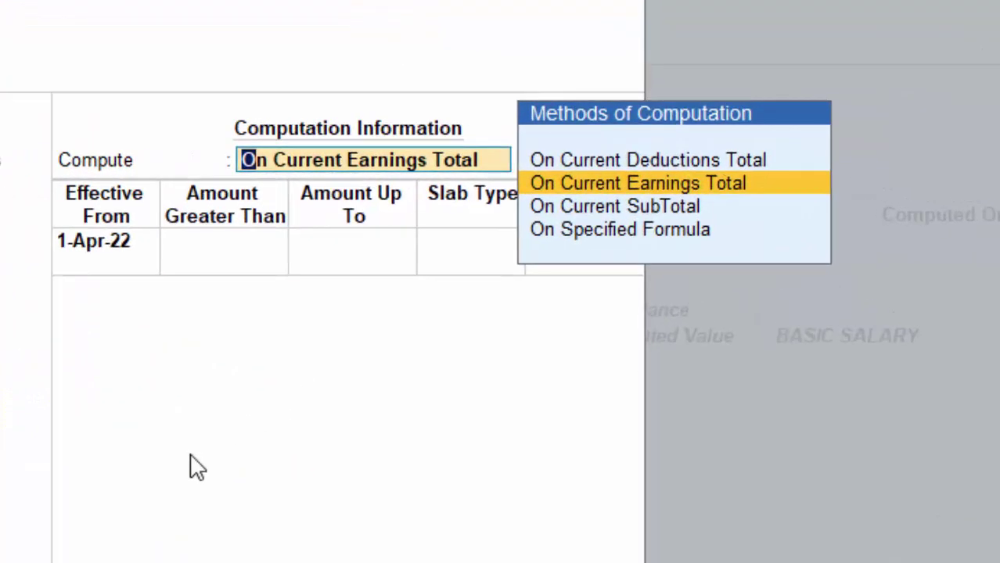
Base the Da computation on a specified formula of BASIC SALARY
key(Down)
key(Down)
key(Return)
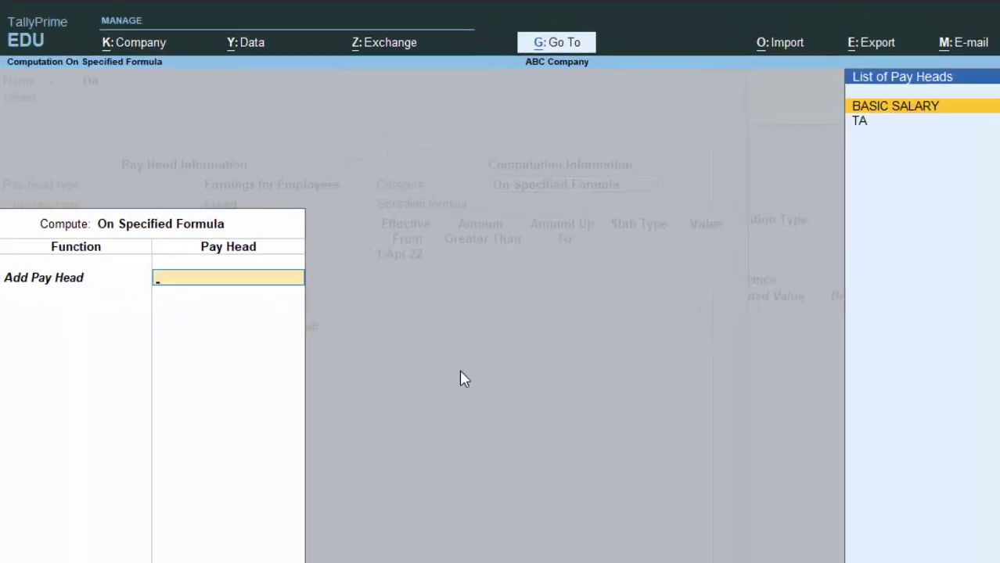
key(Return)
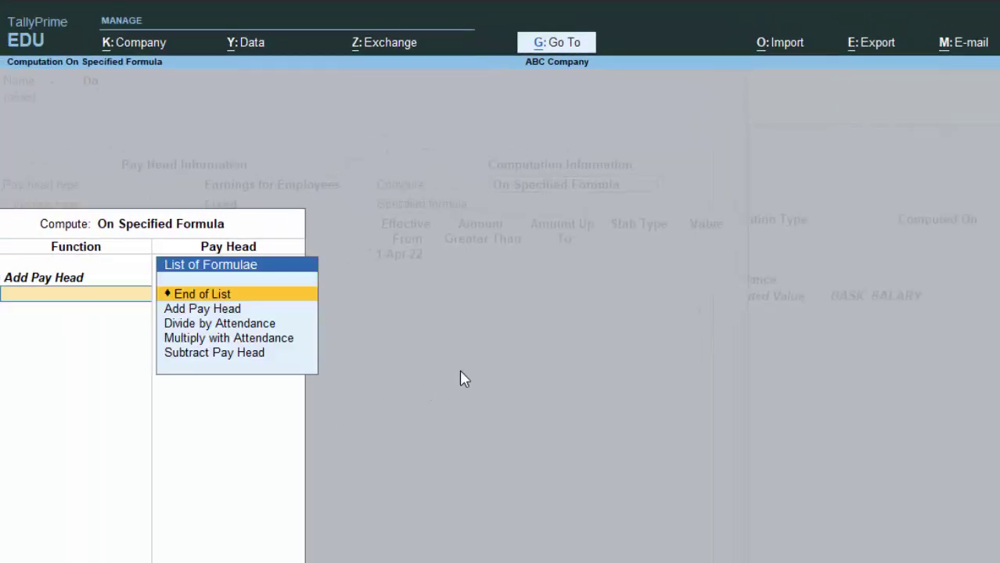
key(Return)
key(Return)
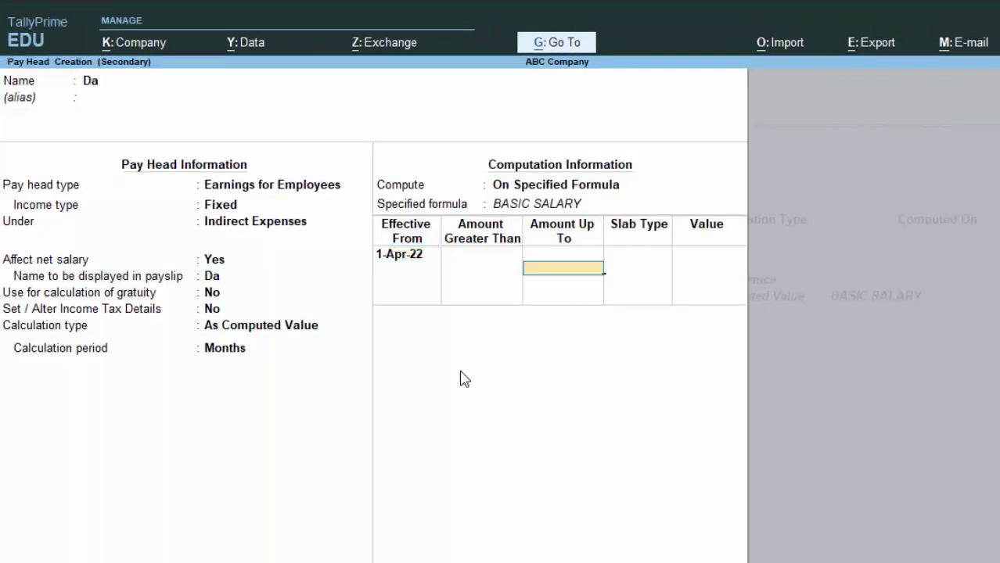
text(1.5)
key(Return)
Set Da slabs to 3% up to 10,000 and 4% above, and save it
key(BackSpace)
text(10000)
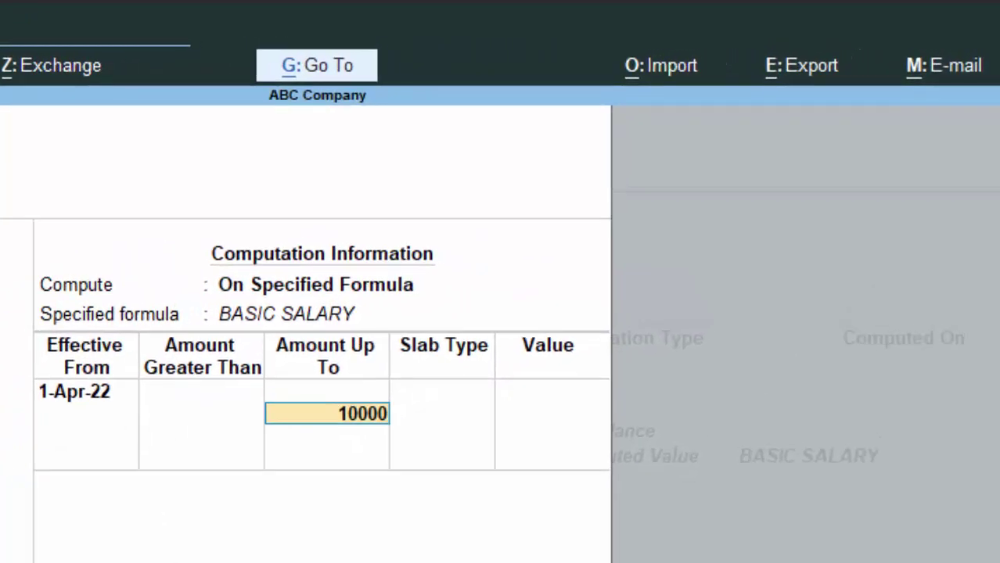
key(Return)
key(Return)
text(3)
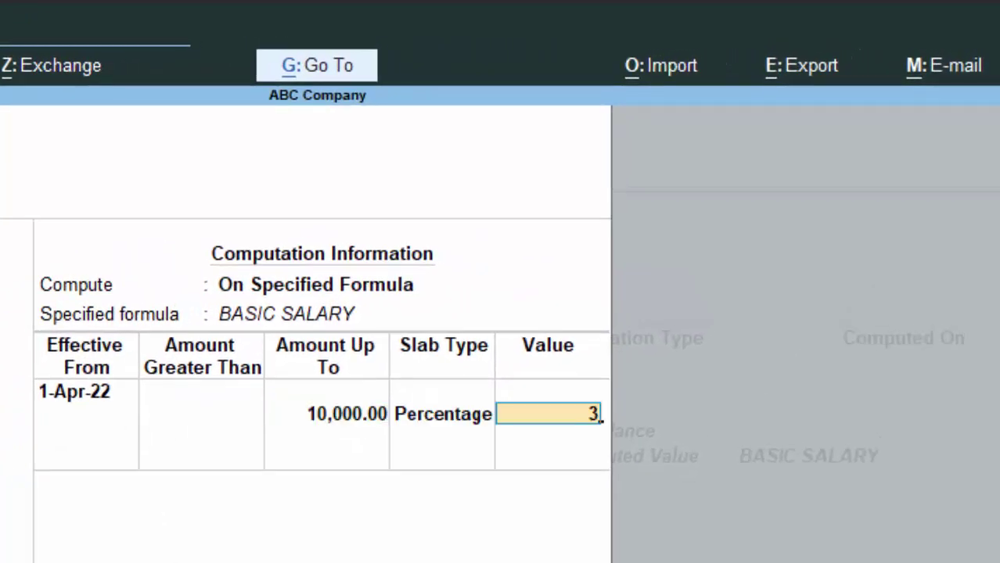
key(Return)
key(Return)
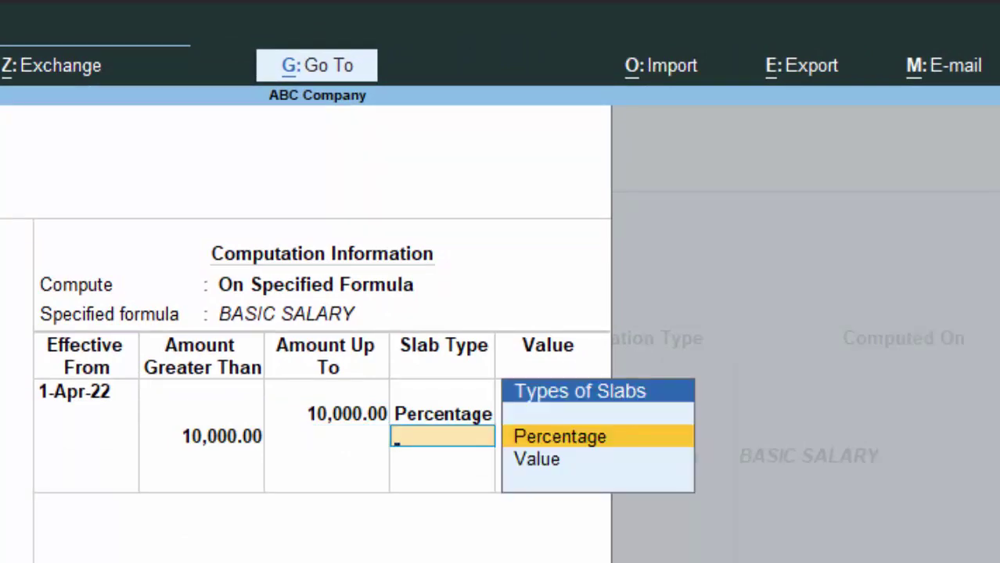
key(Return)
text(4)
key(Return)
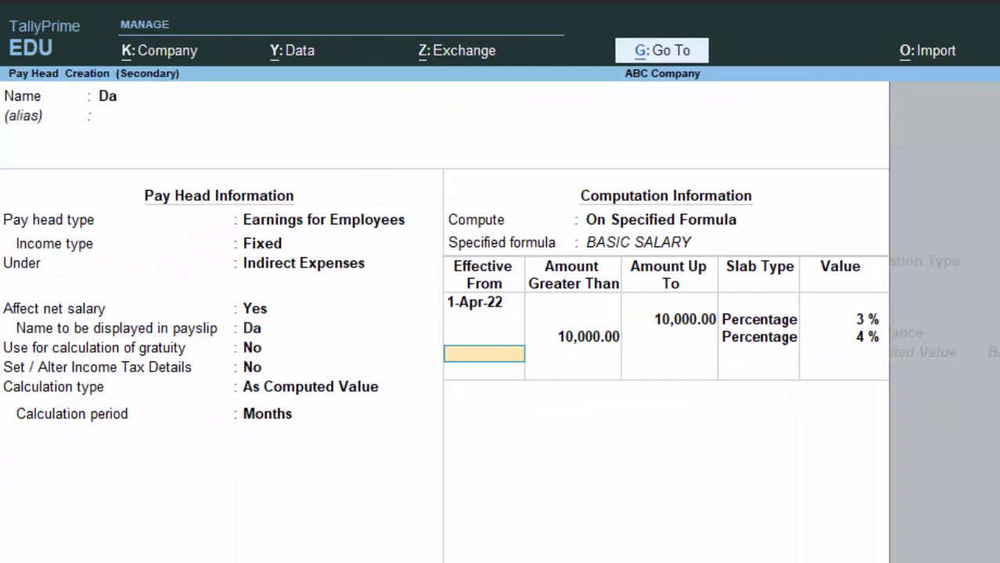
key(Return)
key(Return)
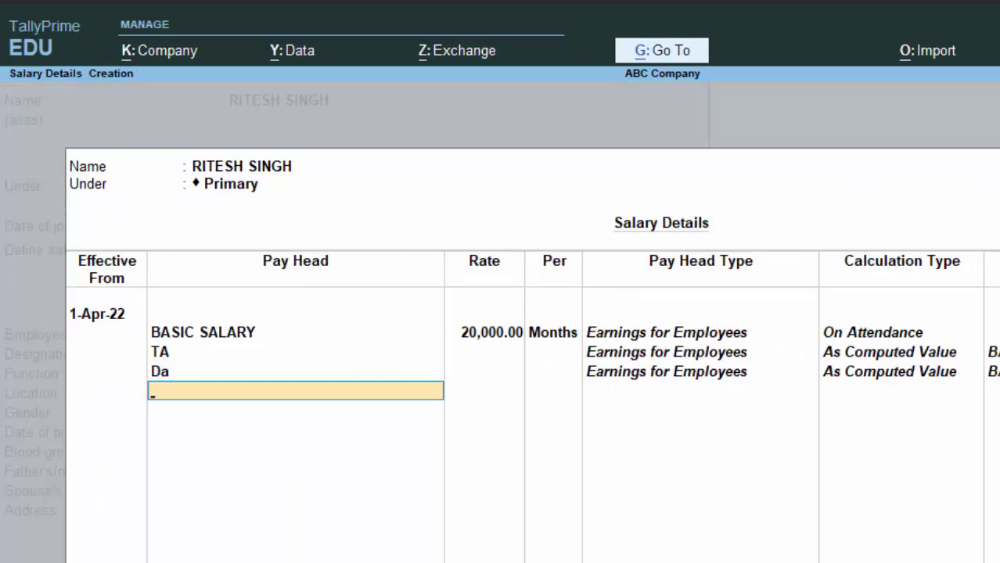
key(alt+c)
Define pay head Pf as a Deductions From Employees head under Current Liabilities, As Computed Value
text(P)
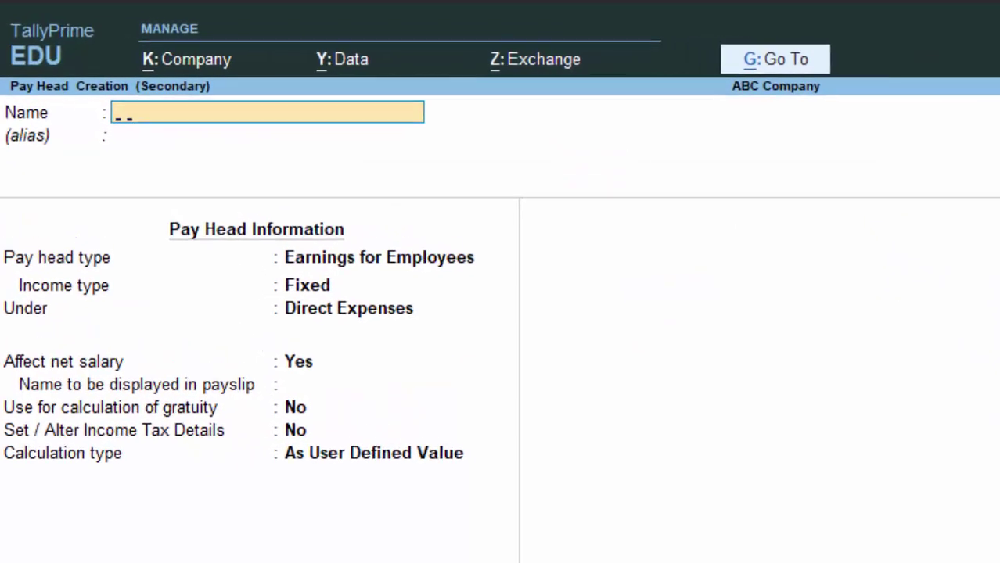
text(f)
key(Return)
key(Return)
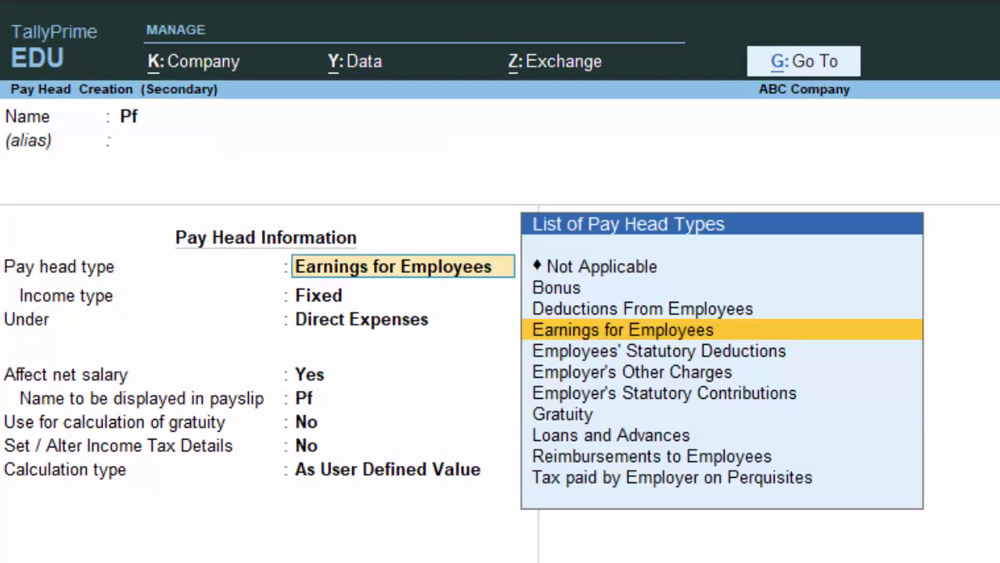
key(Up)
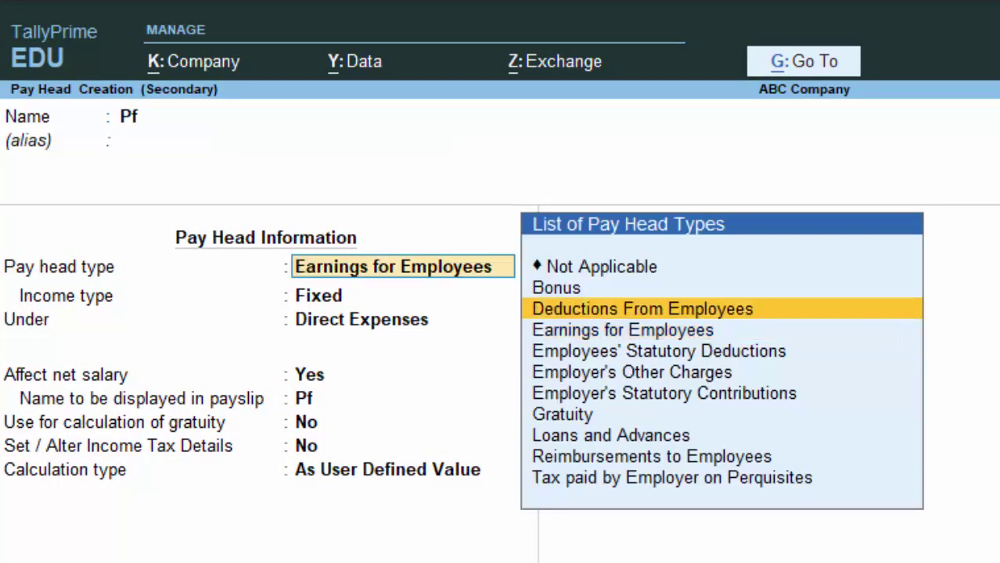
key(Return)
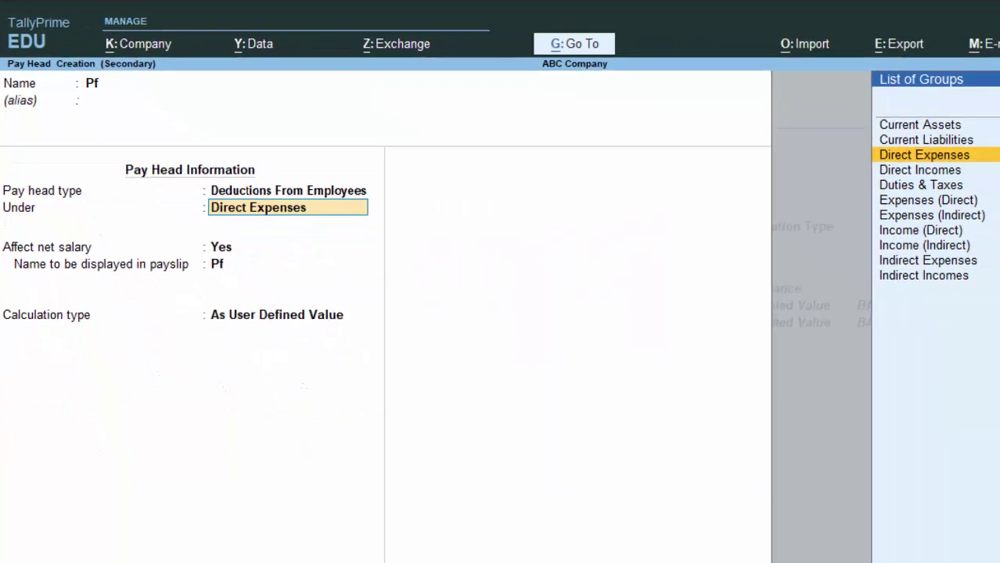
key(Down)
key(Down)
key(Down)
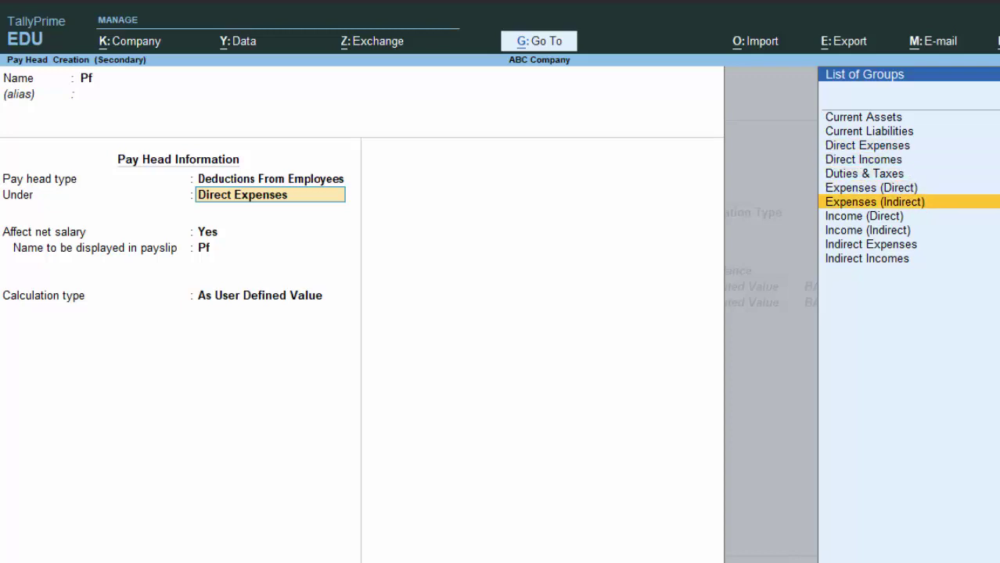
key(Up)
key(Up)
key(Up)
key(Up)
key(Return)
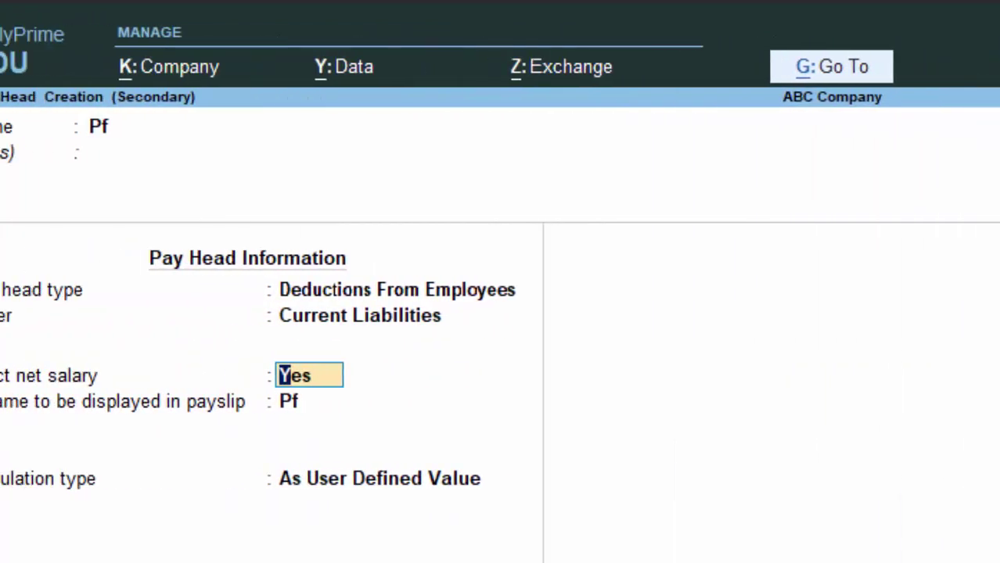
key(Return)
key(Return)
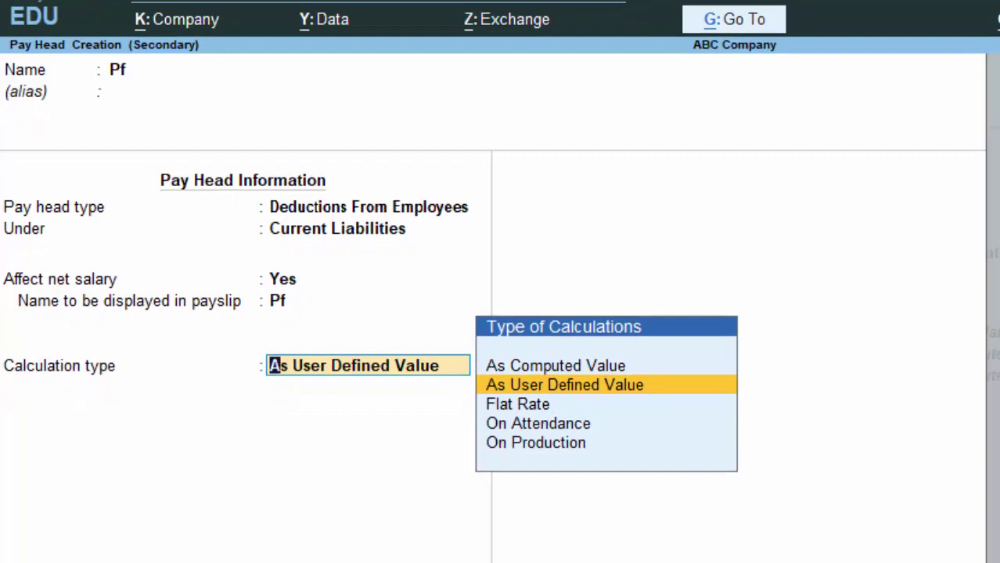
key(Up)
key(Return)
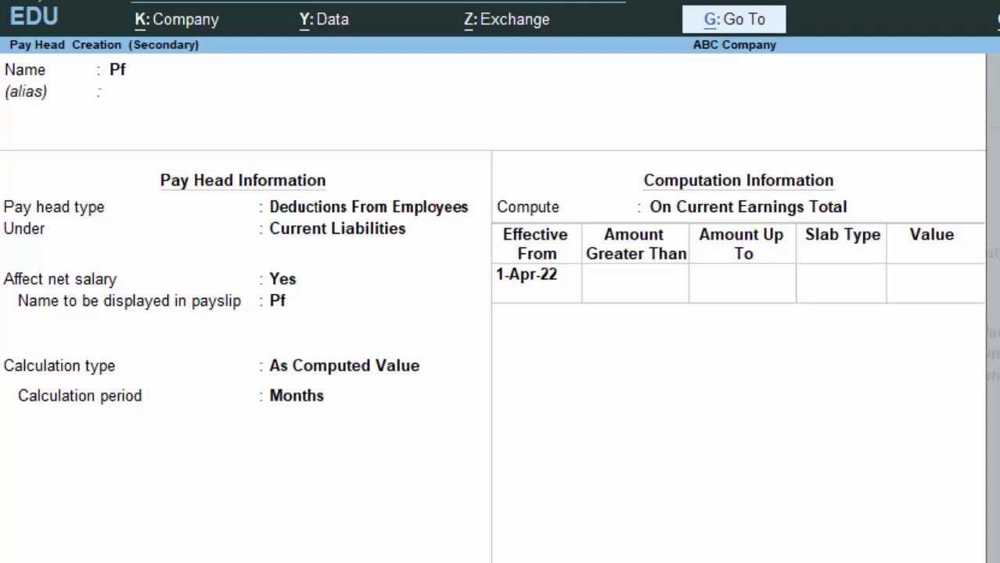
key(Return)
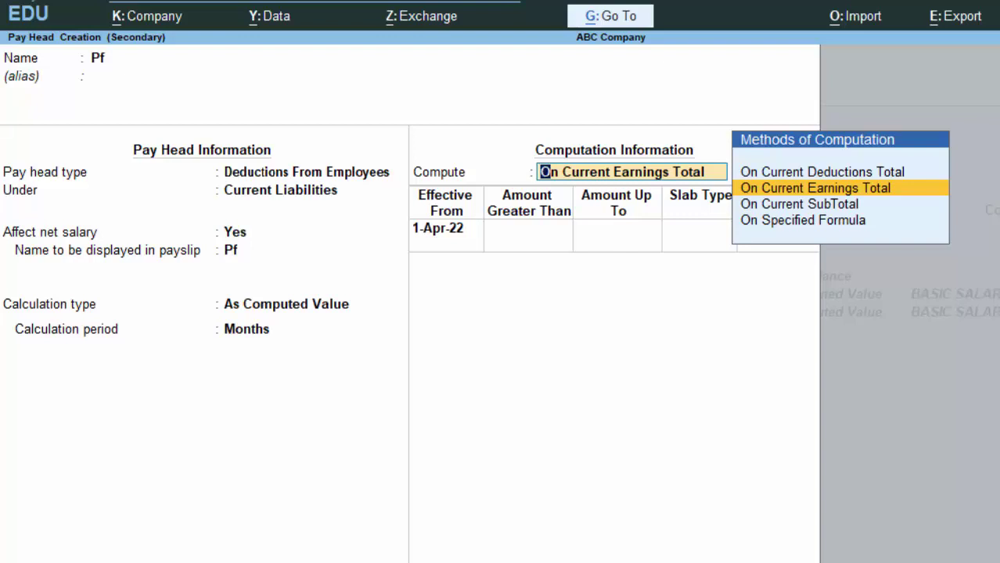
Set Pf to compute On Current Earnings Total
text(o)
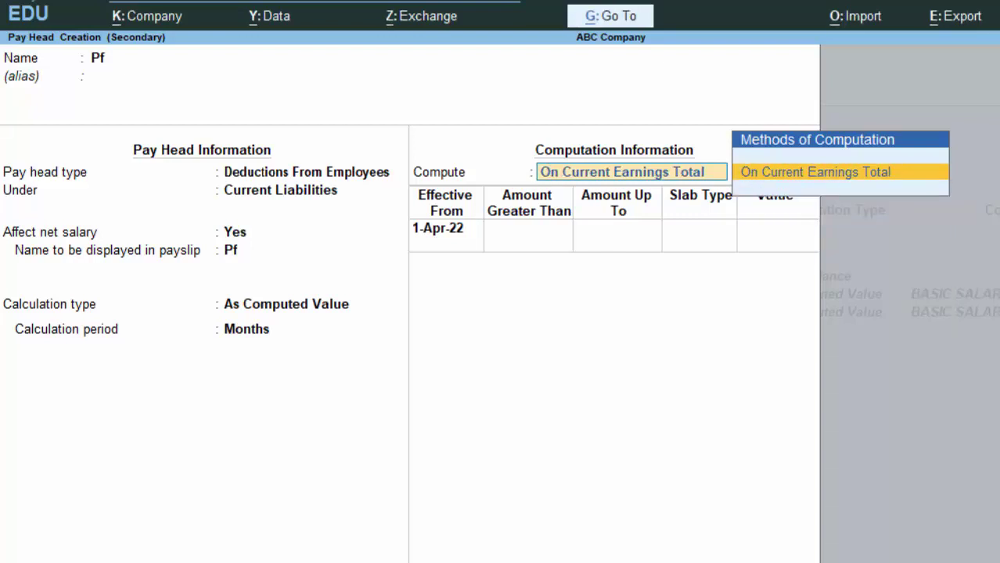
key(BackSpace)
key(BackSpace)
key(BackSpace)
key(BackSpace)
key(BackSpace)
key(BackSpace)
key(BackSpace)
key(BackSpace)
key(BackSpace)
key(BackSpace)
key(BackSpace)
key(BackSpace)
key(BackSpace)
key(BackSpace)
key(BackSpace)
key(BackSpace)
key(BackSpace)
key(BackSpace)
key(BackSpace)
key(BackSpace)
key(BackSpace)
key(BackSpace)
key(BackSpace)
key(BackSpace)
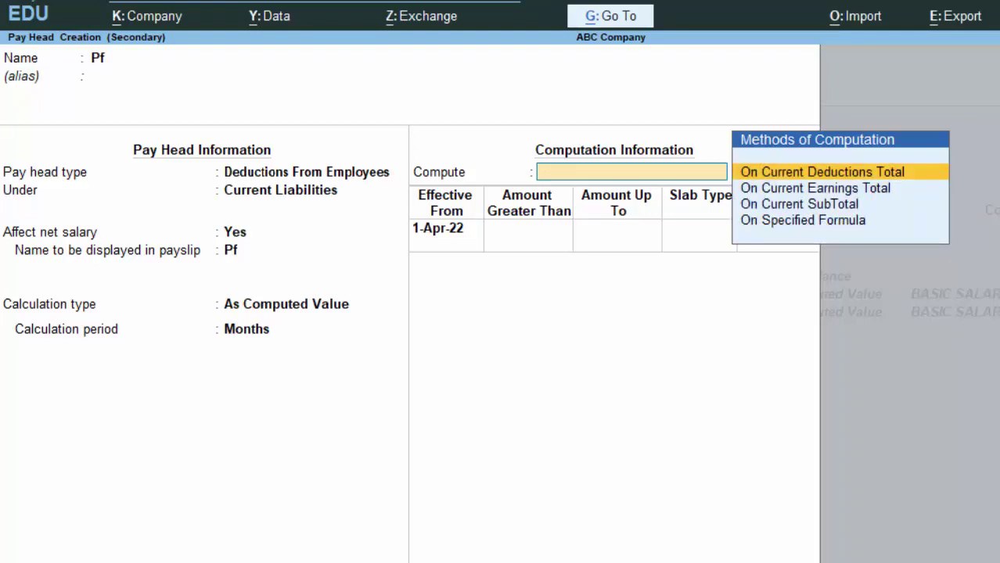
key(Down)
key(Down)
key(Down)
key(Return)
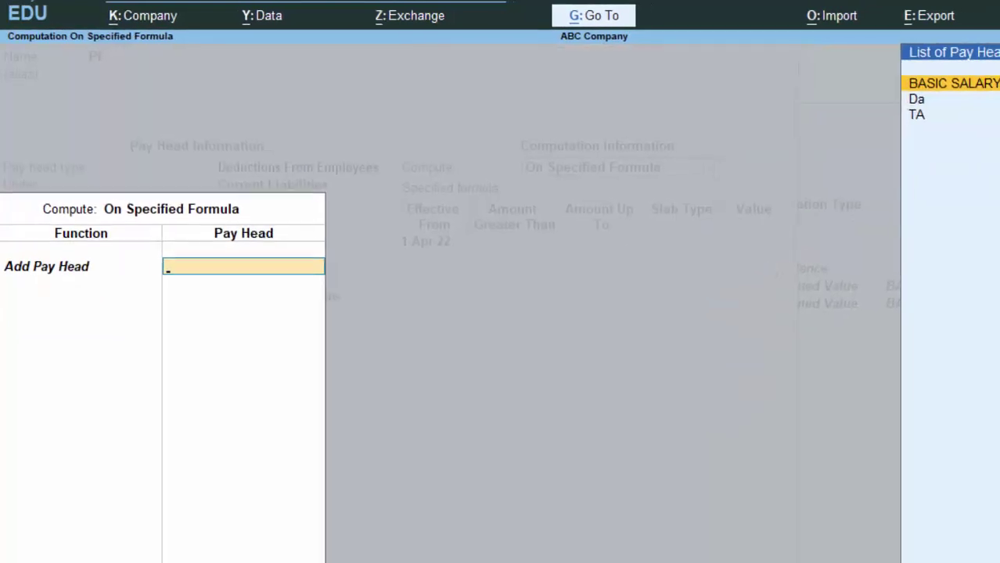
key(Return)
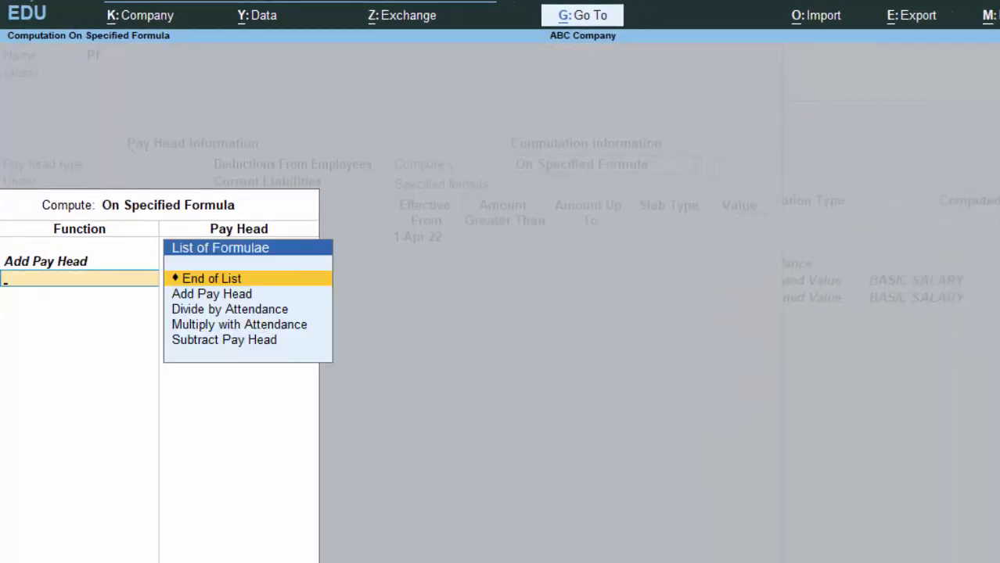
key(Return)
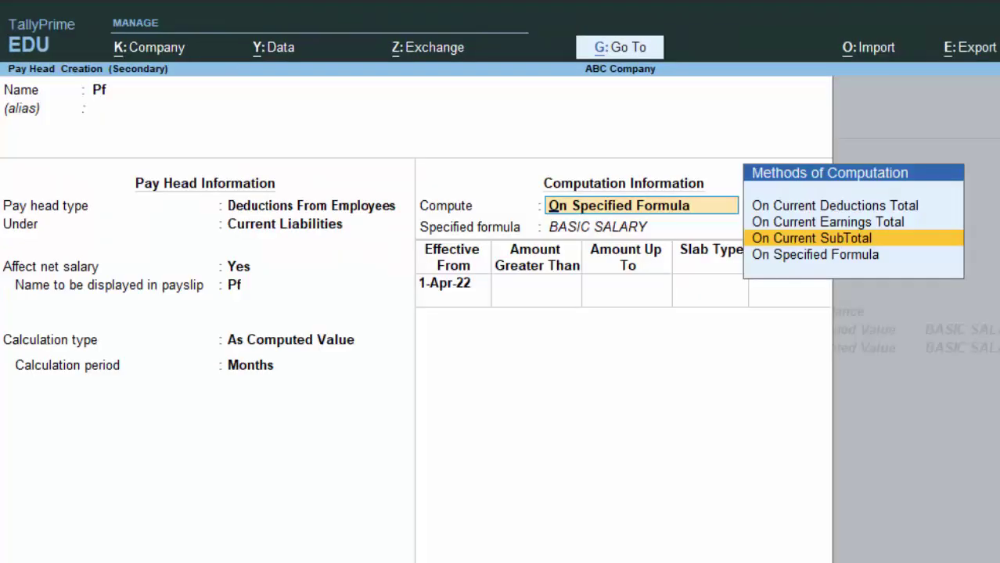
key(Up)
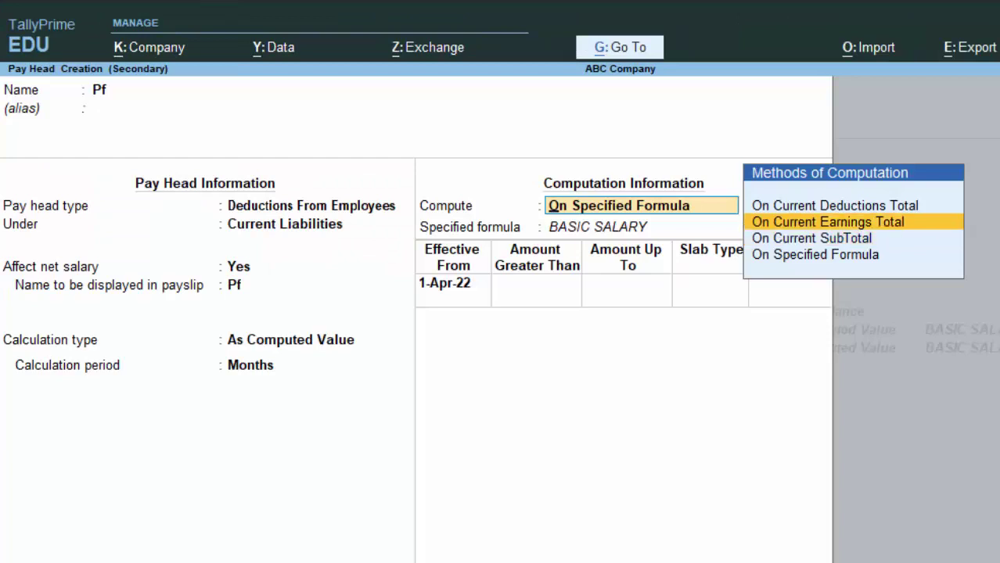
key(Return)
Give Pf percentage slabs of 10% up to 10,000 and 15% above, and accept it
key(Return)
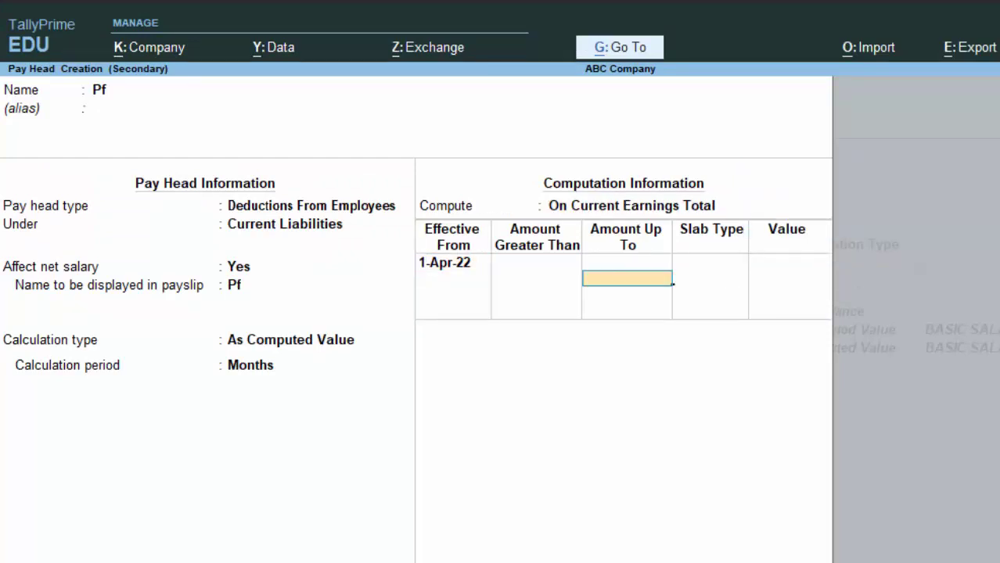
text(10,00)
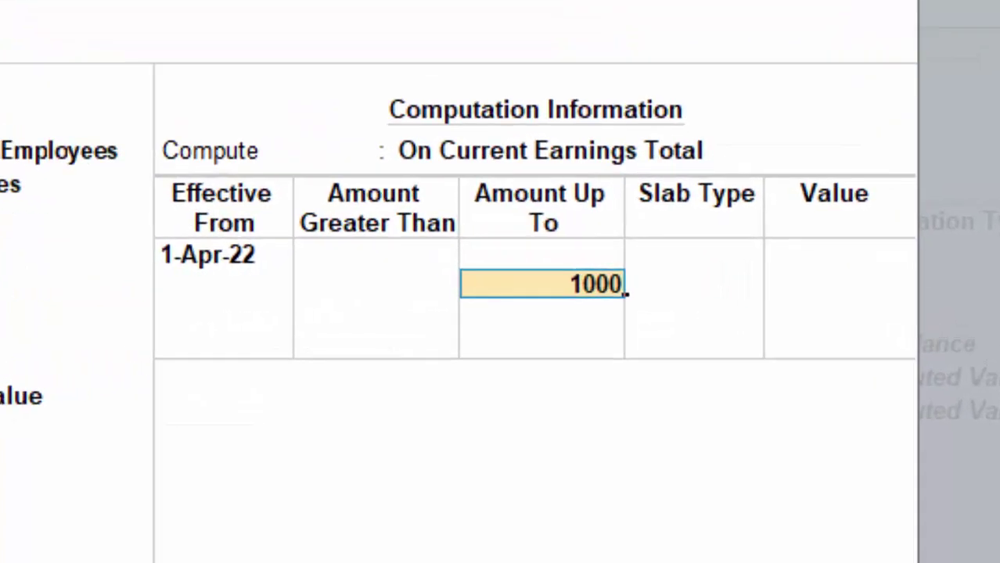
text(0)
key(Return)
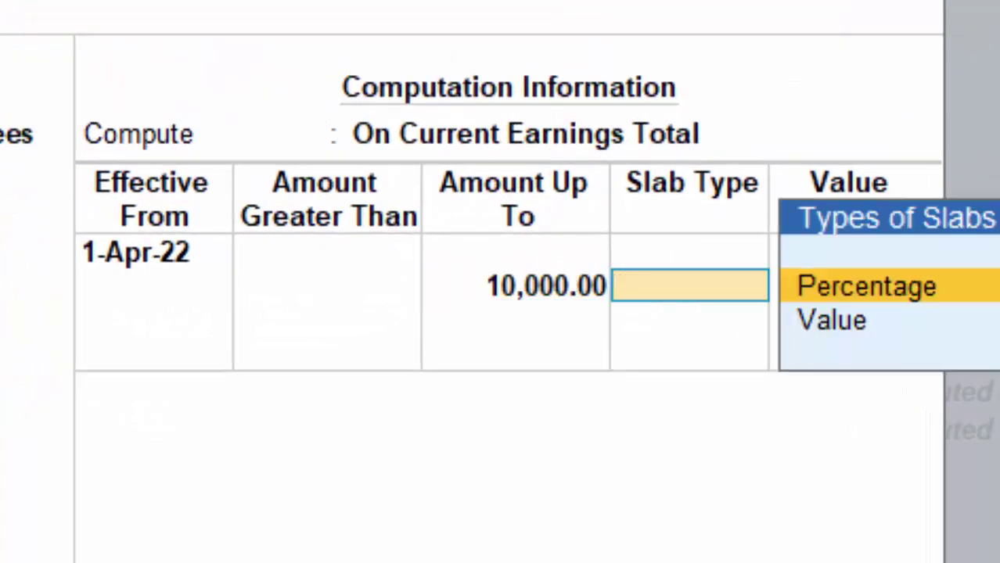
key(Return)
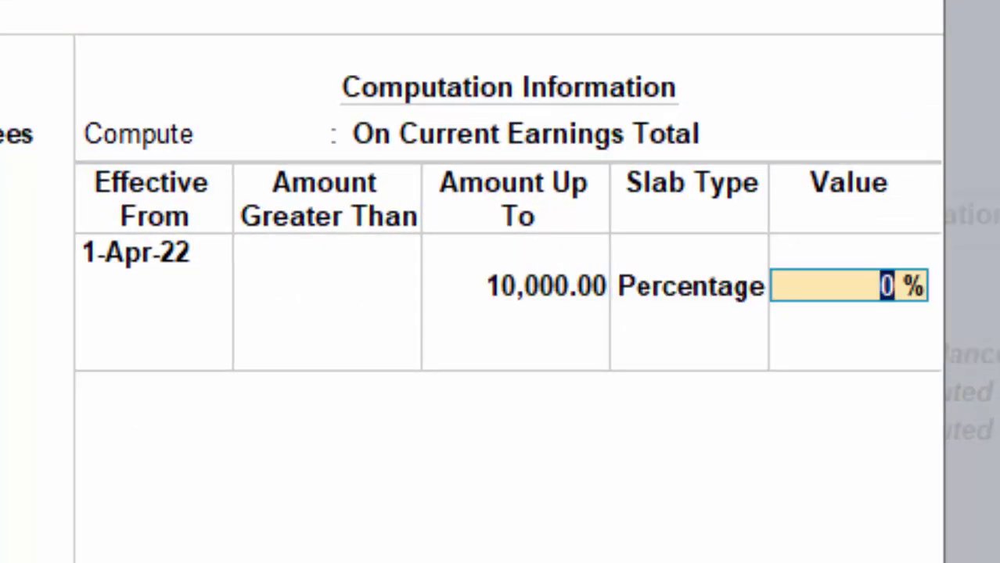
text(10)
key(Return)
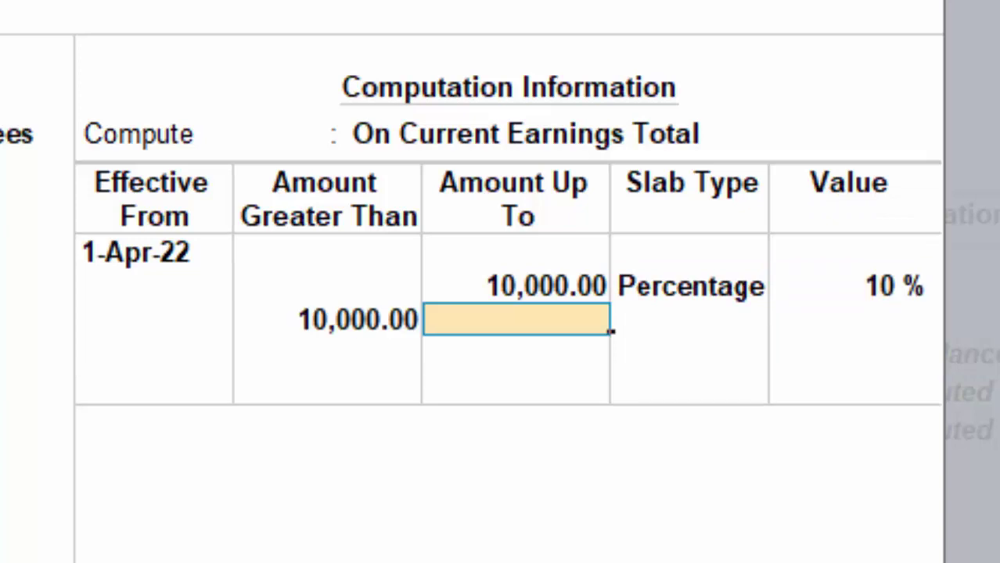
key(Return)
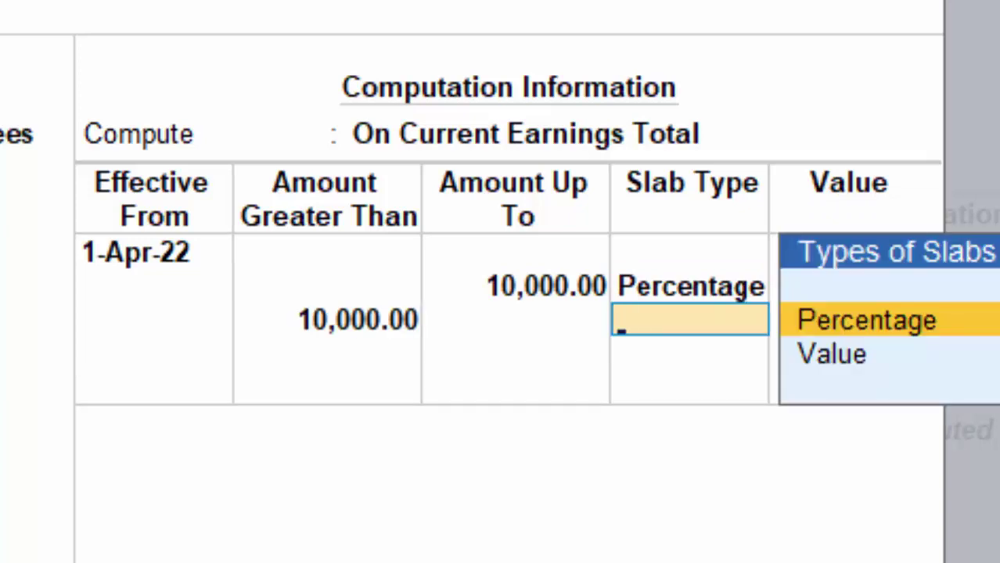
key(Return)
text(15)
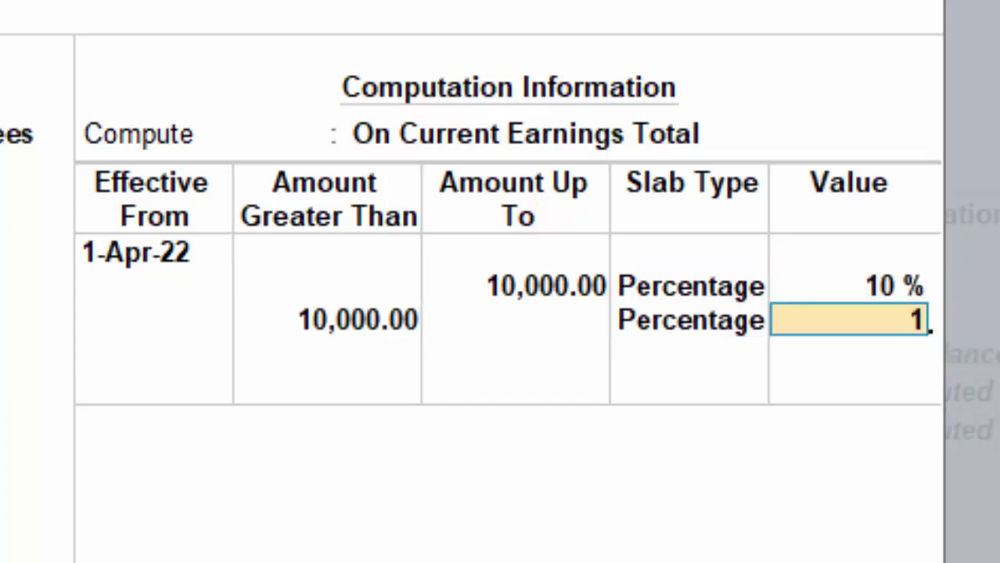
key(Return)
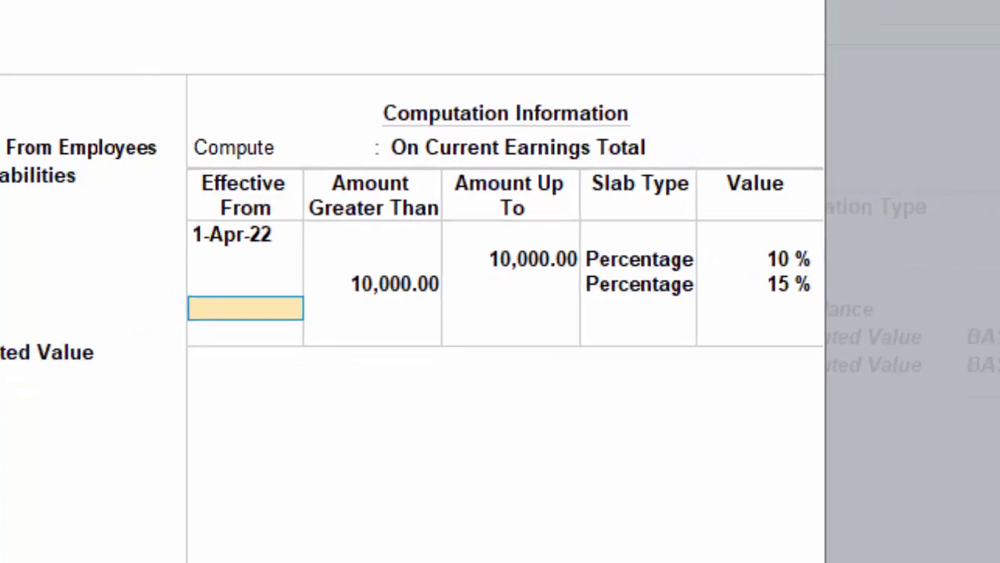
key(Return)
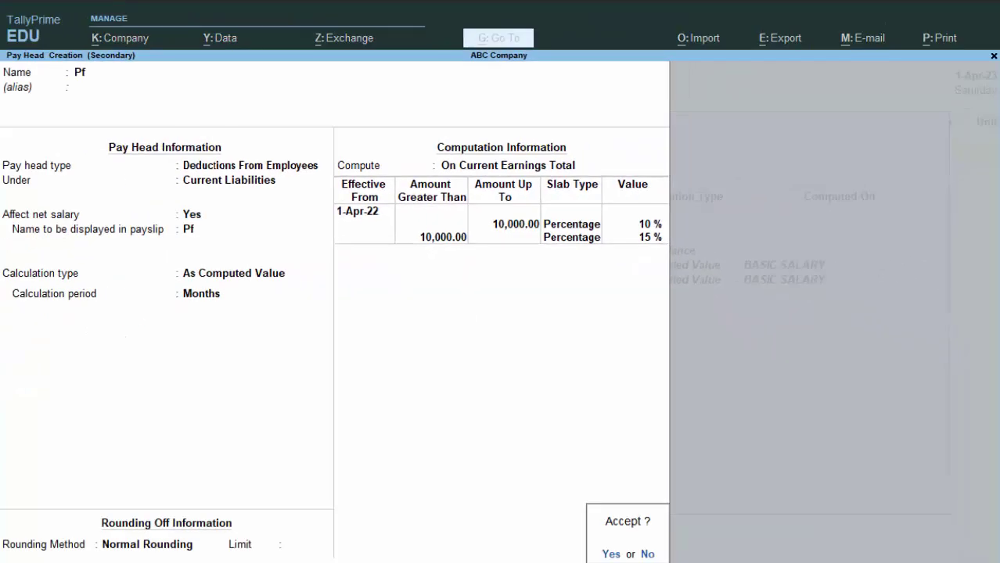
key(Return)
key(Return)
key(Return)
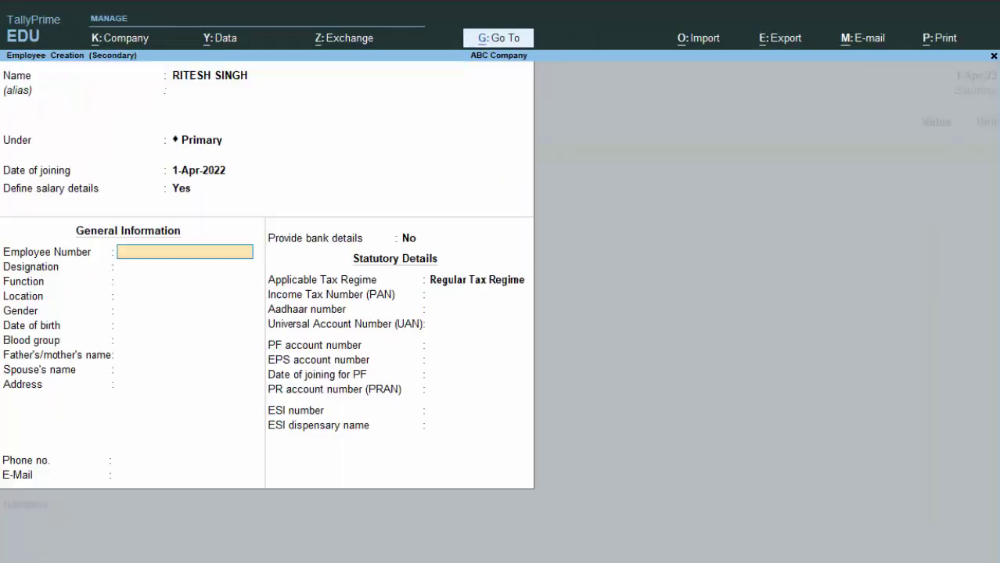
Enter the employee number, designation SALES, function SALES and location DEORIA
text(3423454)
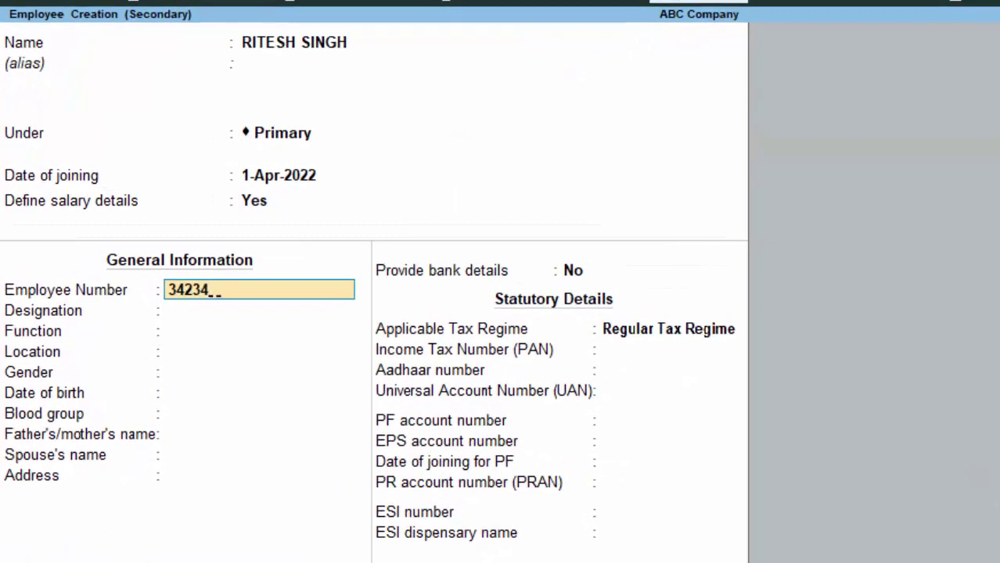
key(Return)
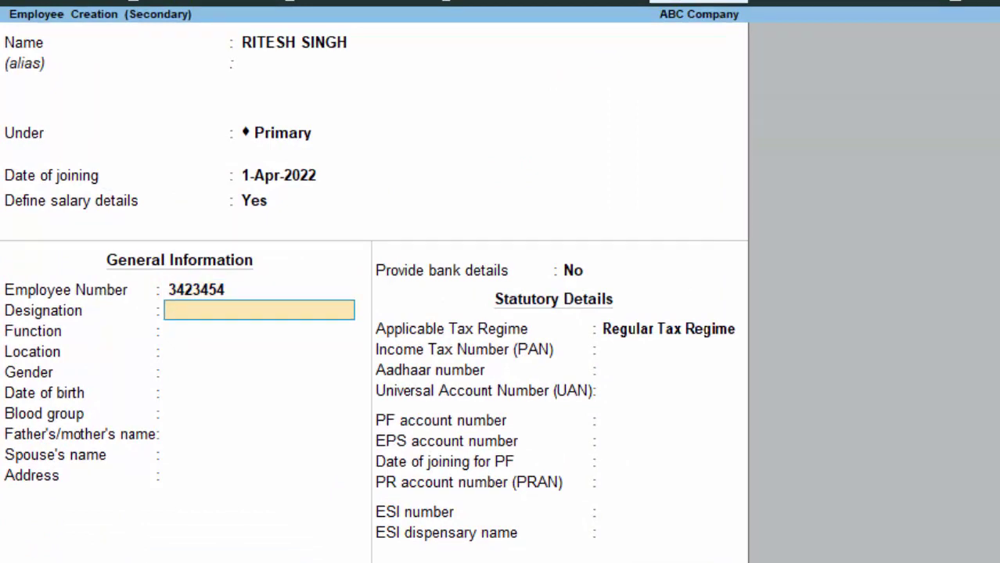
text(SALES)
key(Return)
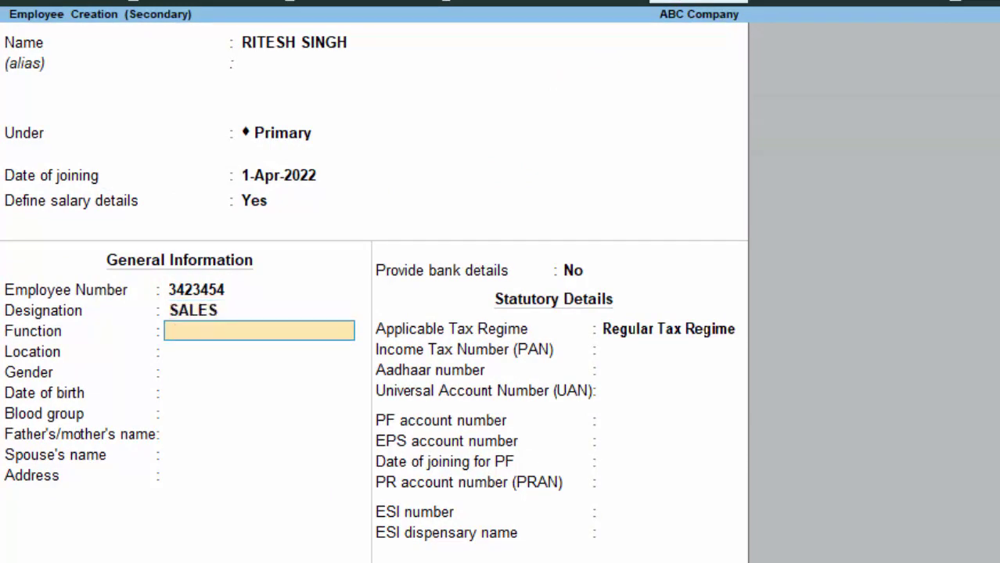
text(SALES)
key(Return)
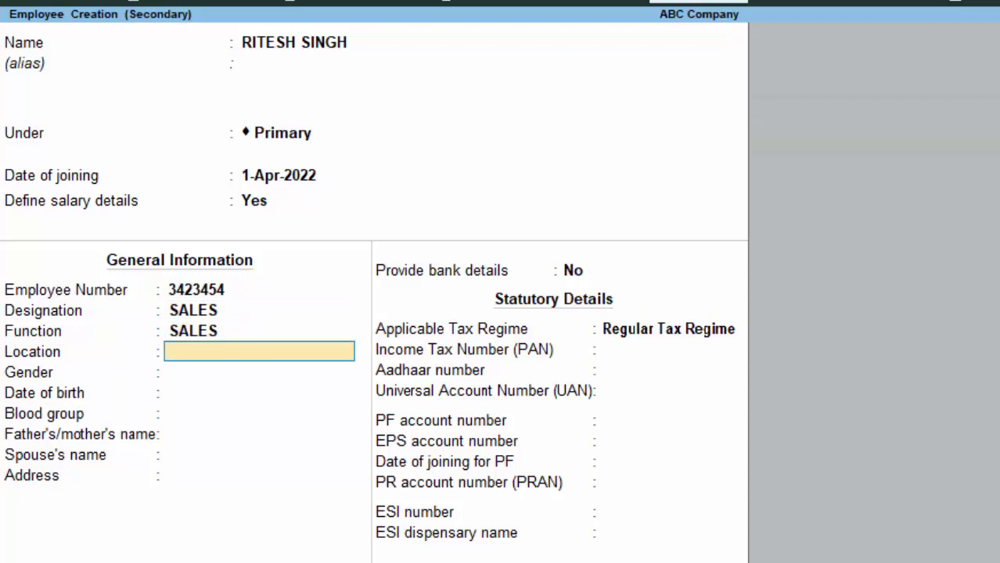
text(DEORIA)
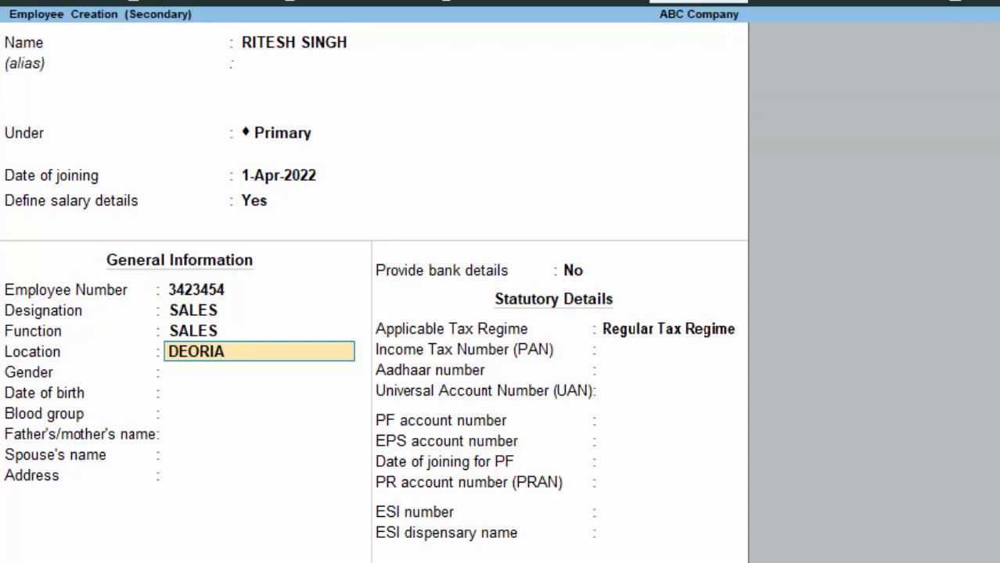
key(Return)
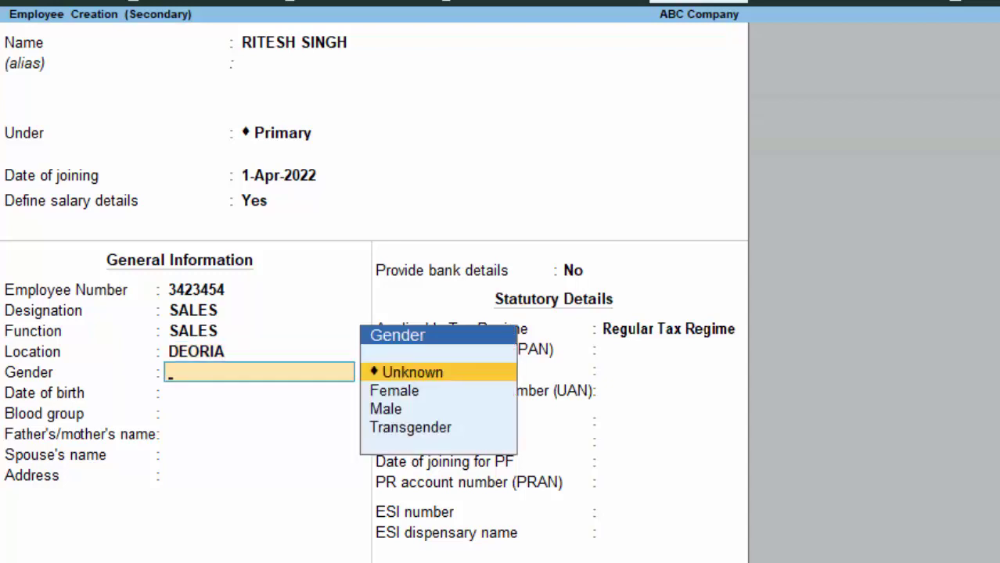
Set gender to Male, leave the remaining fields as they are, and reach the save prompt
key(Down)
key(Down)
key(Return)
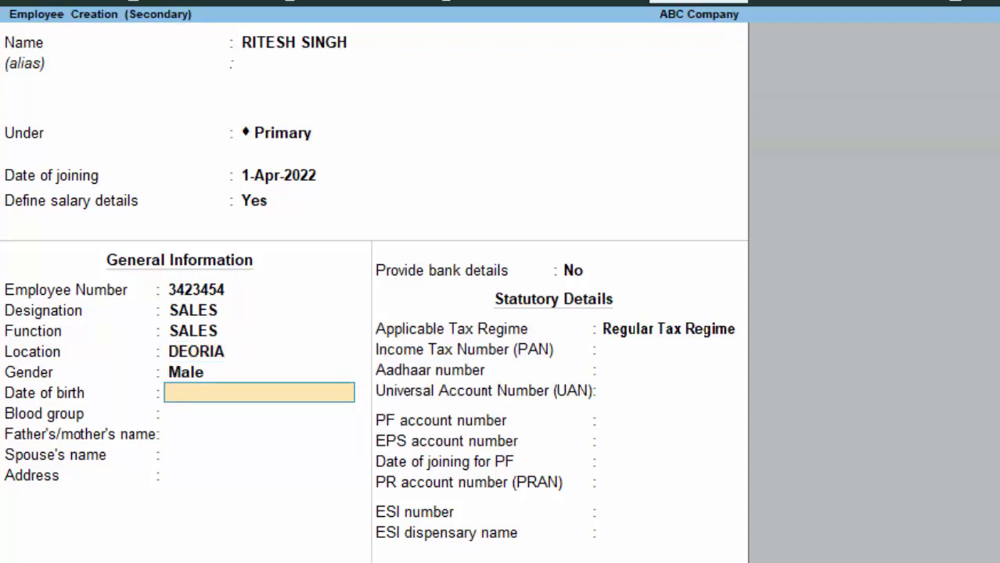
key(Return)
key(Return)
key(Return)
key(Return)
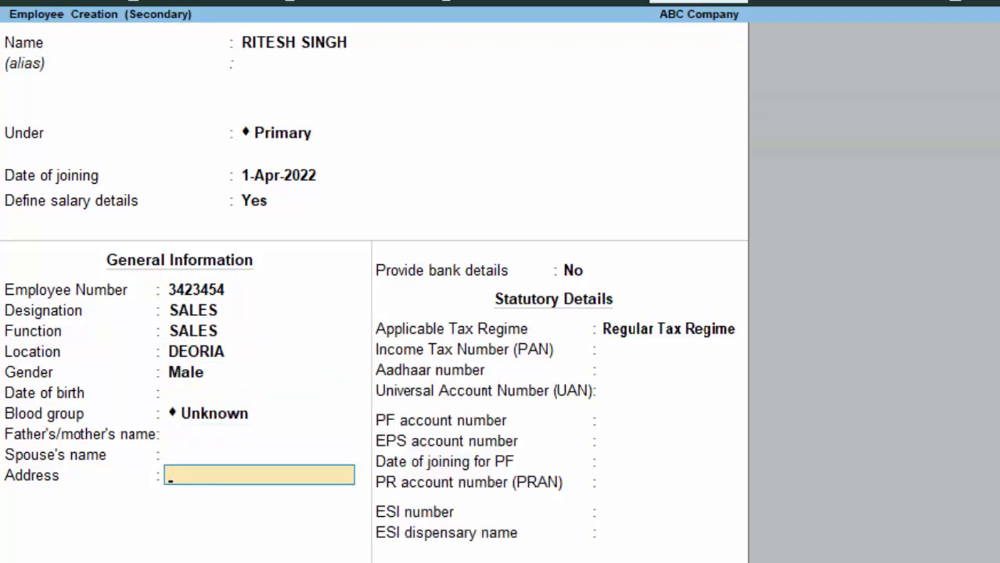
key(Return)
key(Return)
key(Return)
key(Return)
key(Return)
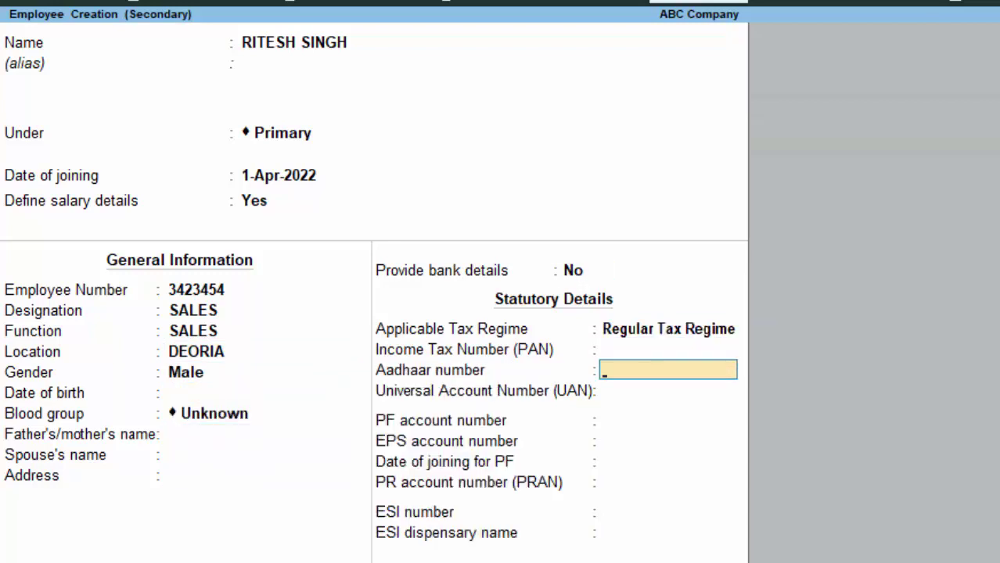
key(Return)
key(Return)
key(Return)
key(Return)
key(Return)
key(Return)
key(Return)
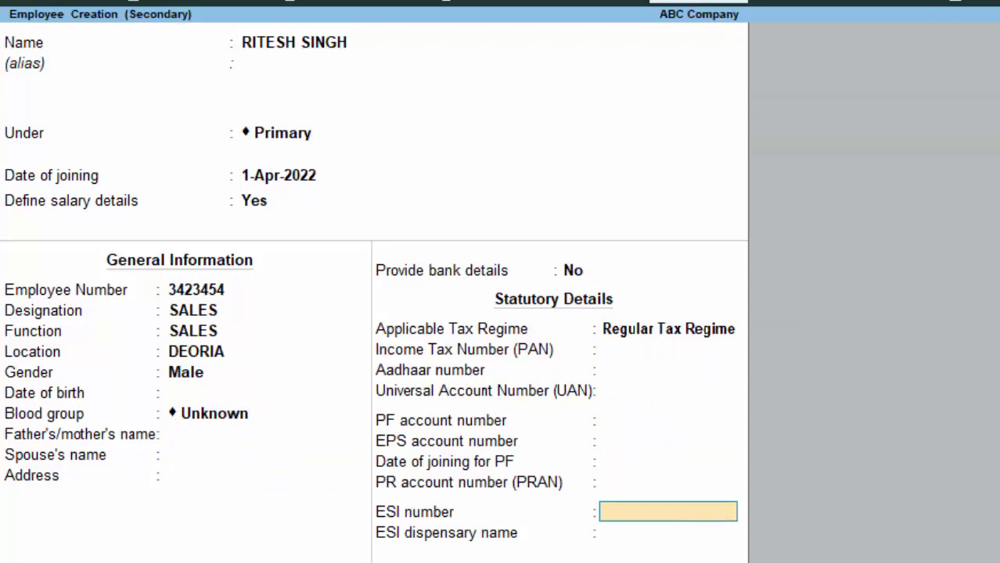
key(Return)
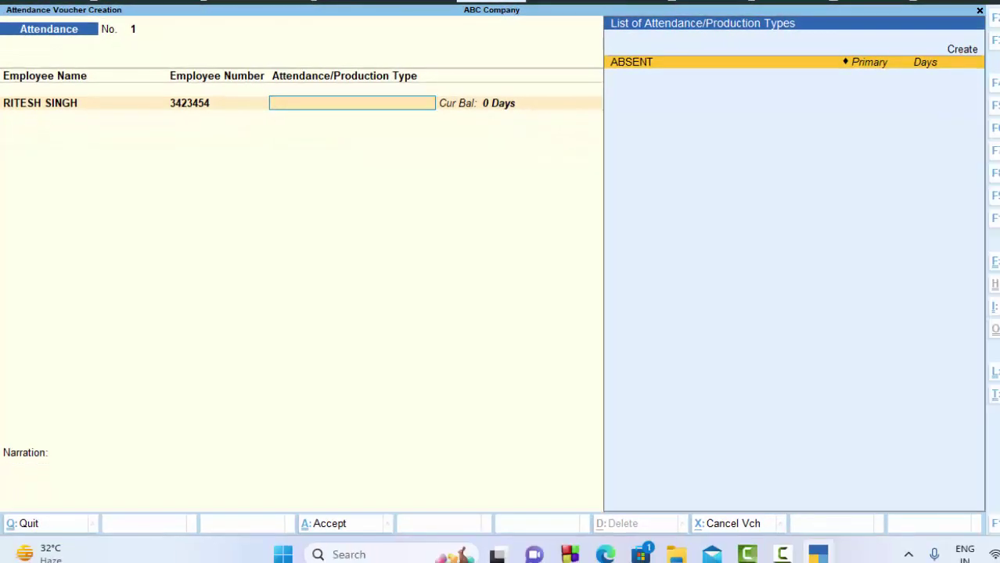
Accept the employee and save attendance voucher No. 1 marking them ABSENT for 3 days
key(Return)
text(3)
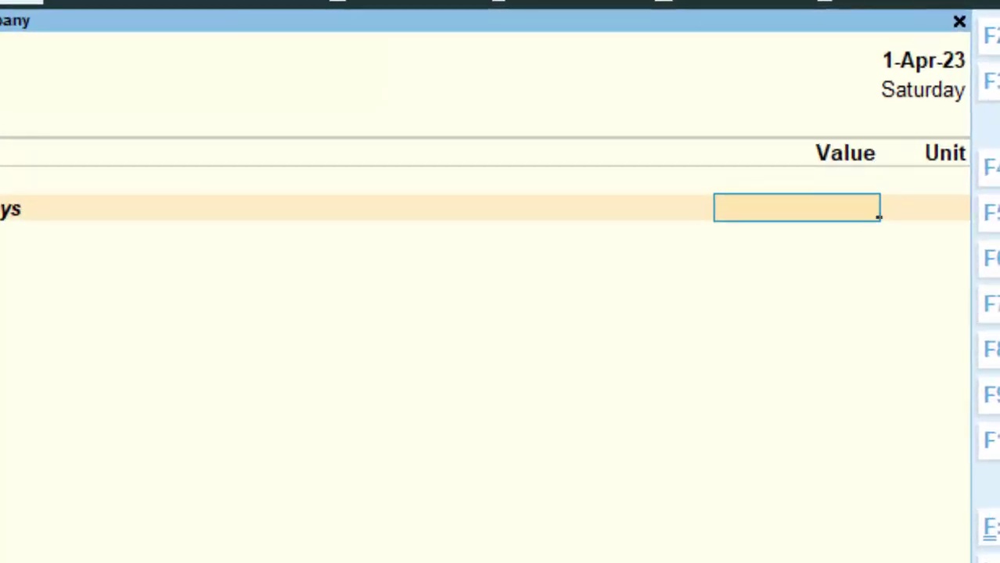
key(Return)
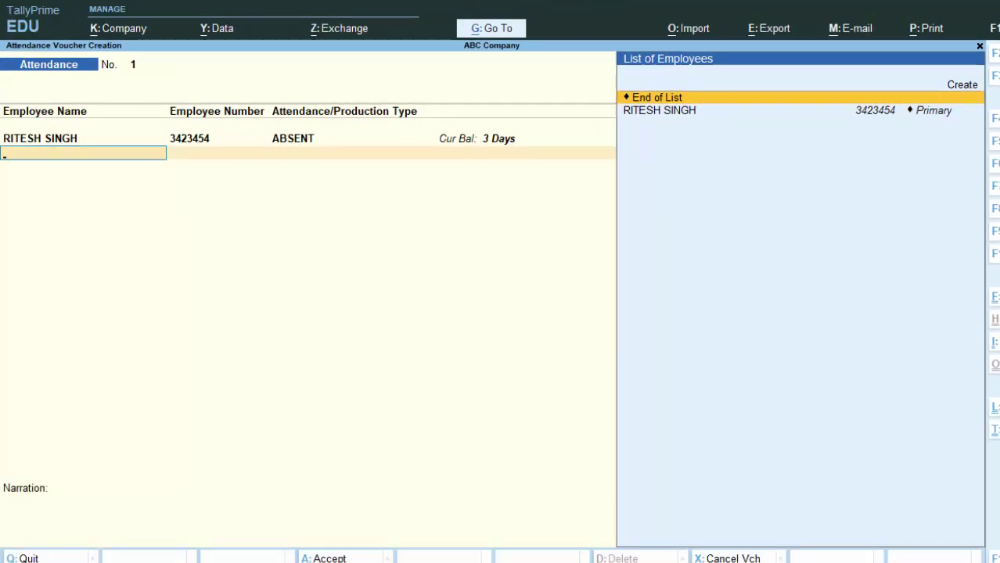
key(Return)
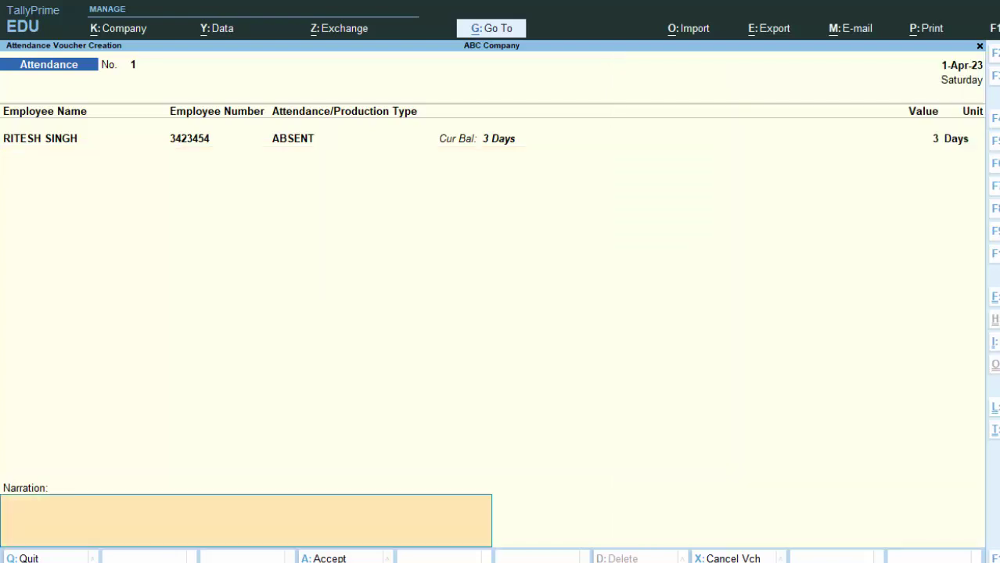
key(Return)
key(Return)
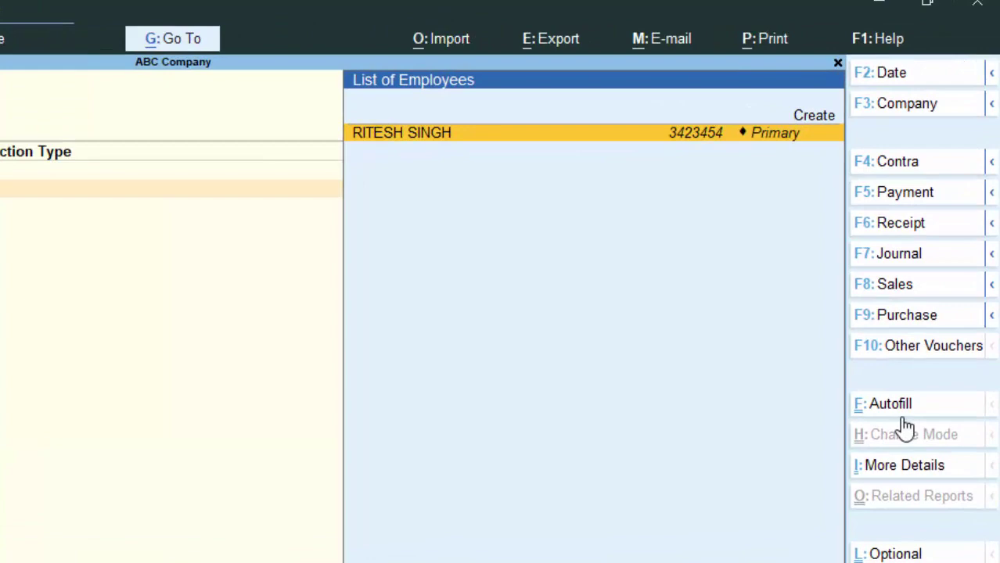
Start a Payroll voucher with State Bank of India as the account
click(896, 350)
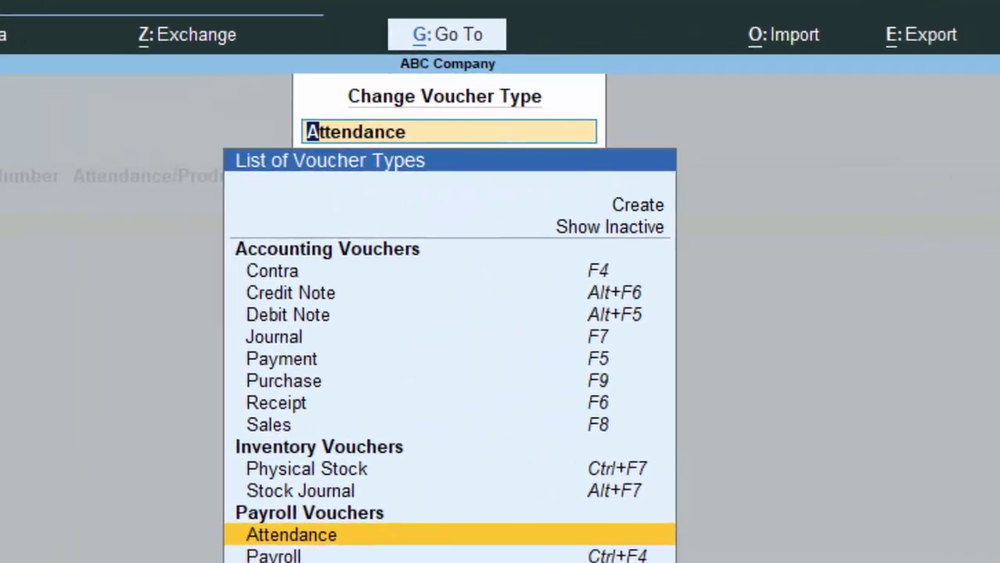
click(304, 525)
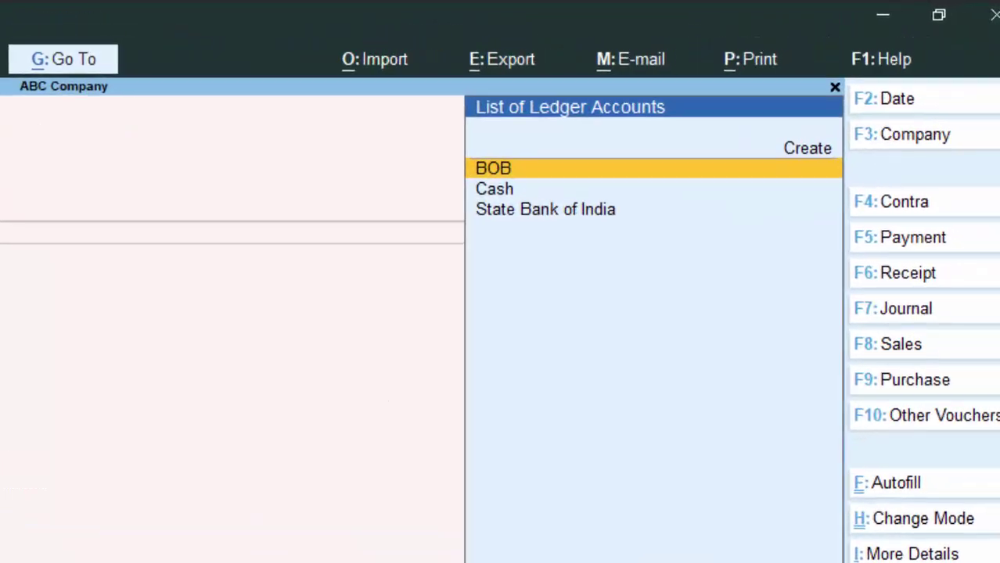
click(907, 377)
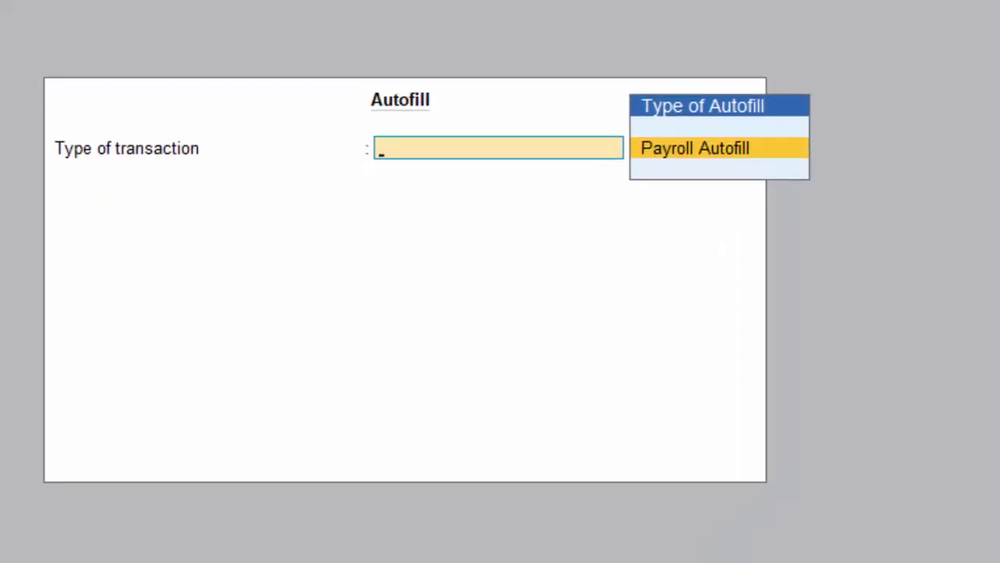
key(Escape)
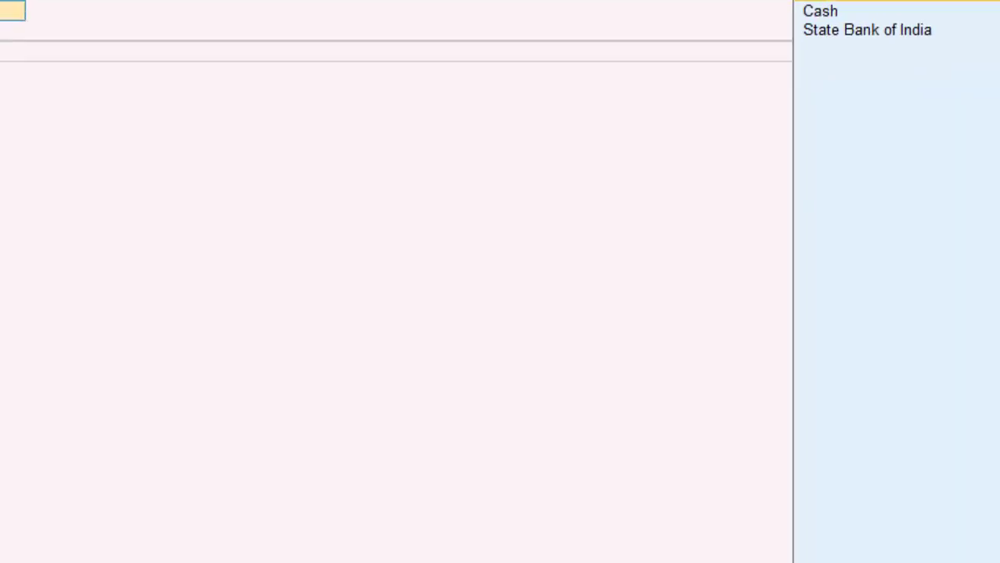
key(Down)
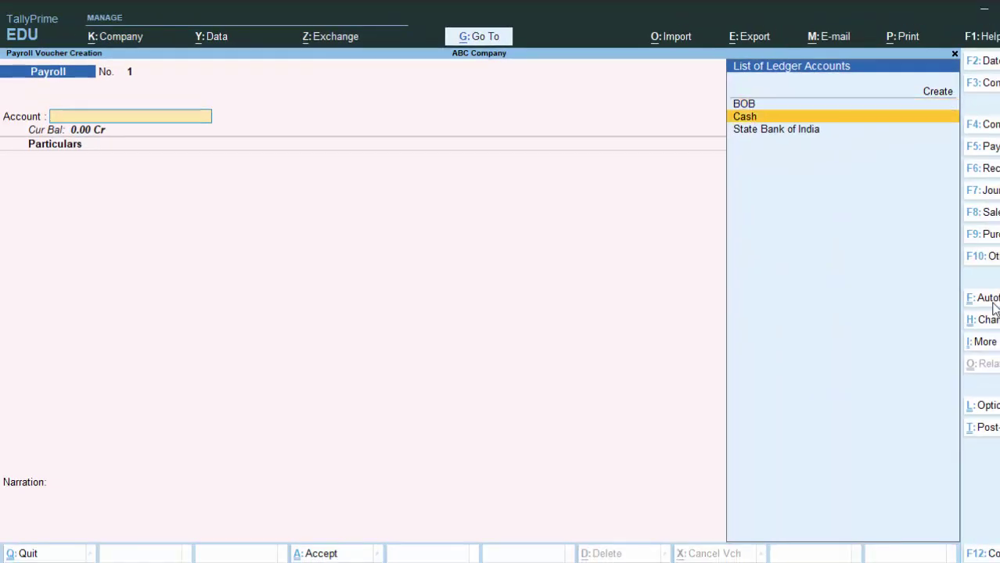
key(Down)
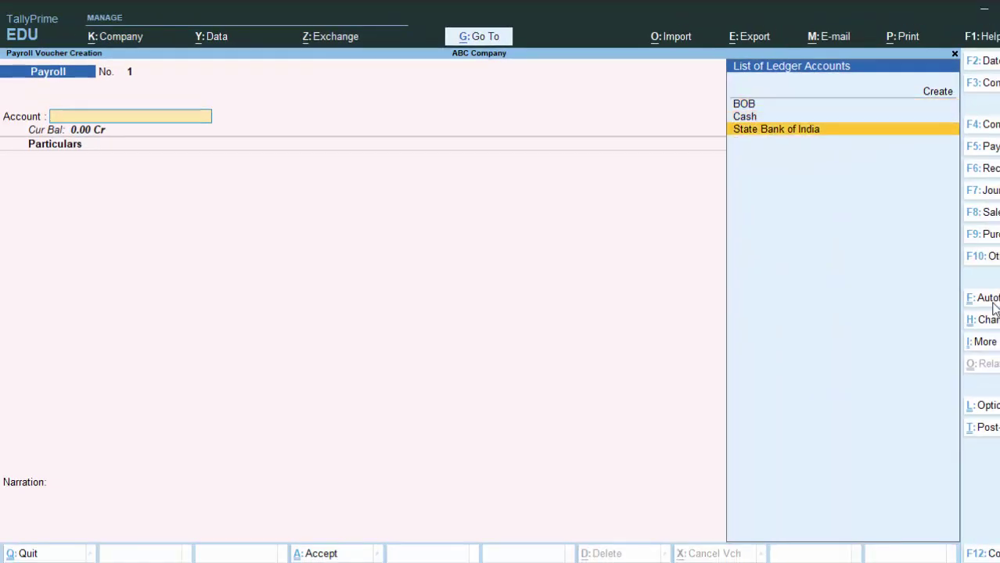
key(Return)
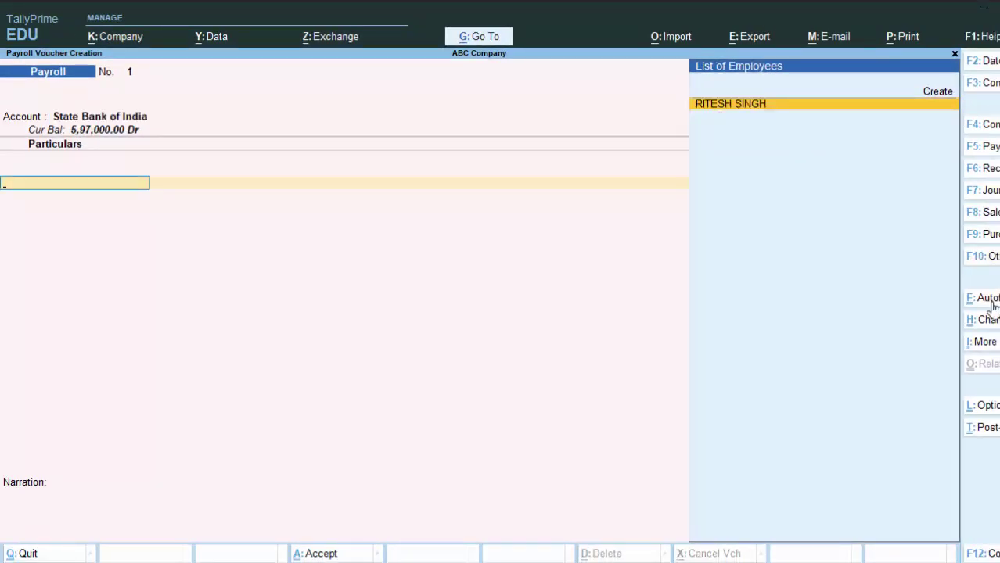
Set up Payroll Autofill for the Salary process from 1-4-2023 to 1-5-2023
click(988, 298)
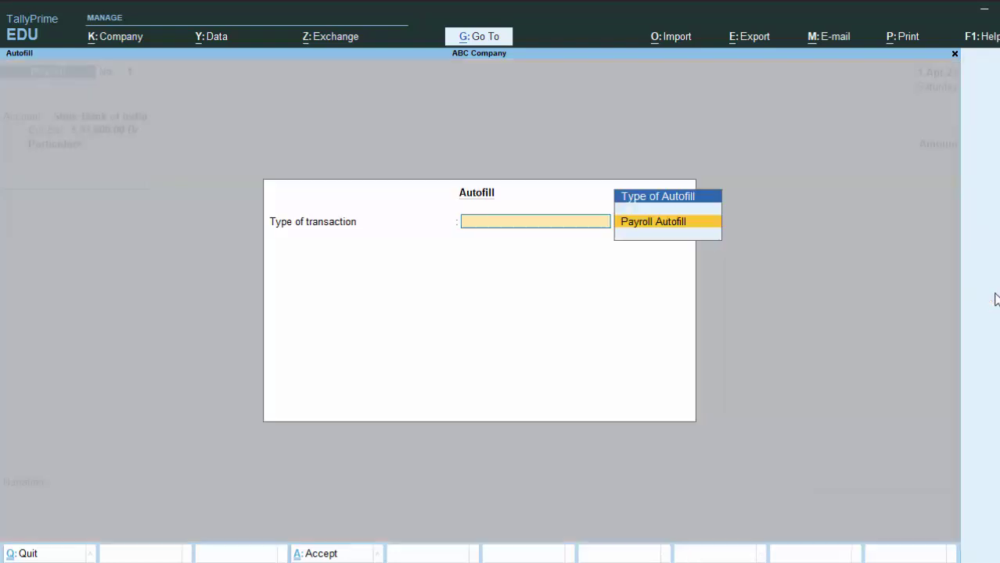
key(Return)
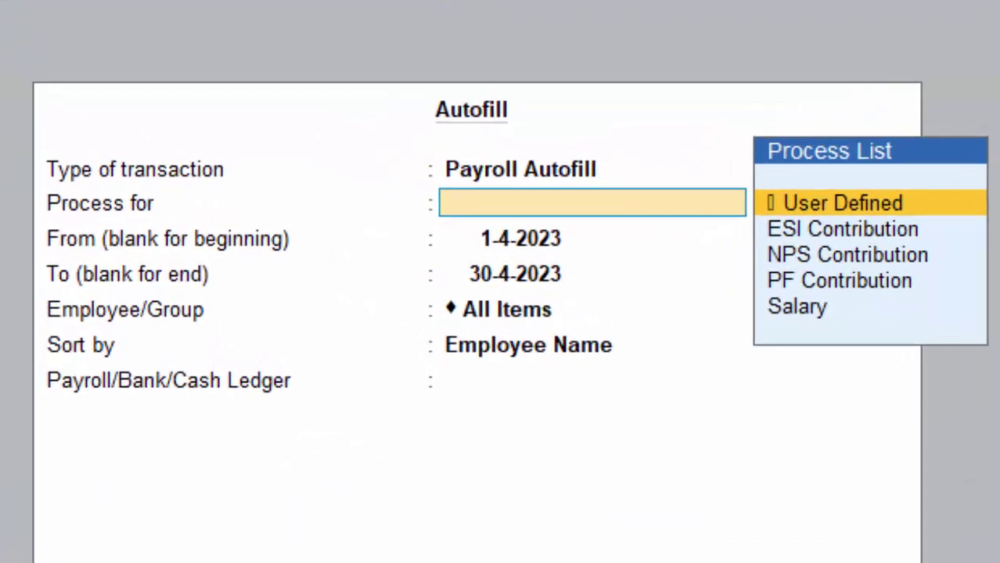
key(Down)
key(Down)
key(Down)
key(Down)
key(Return)
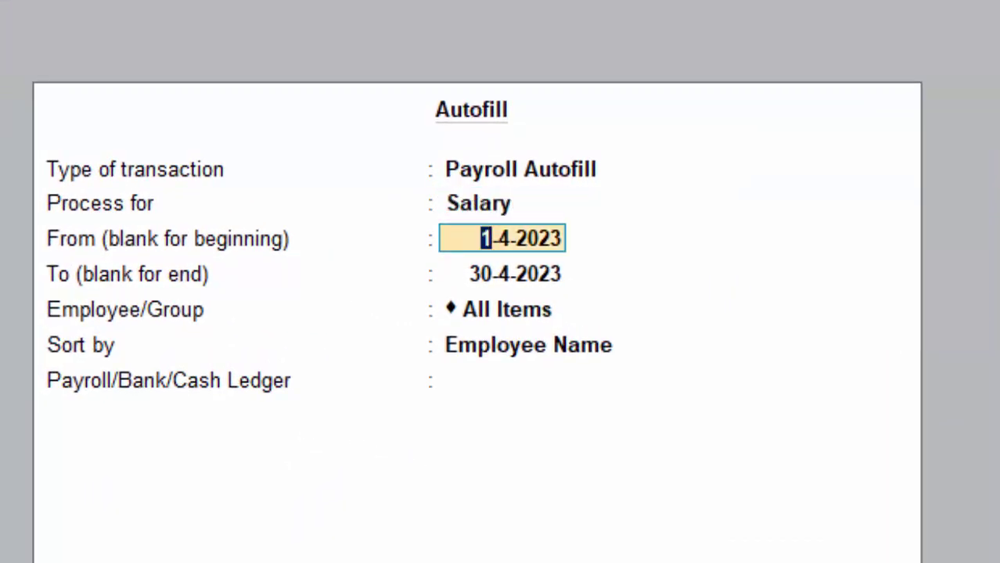
key(Return)
text(1)
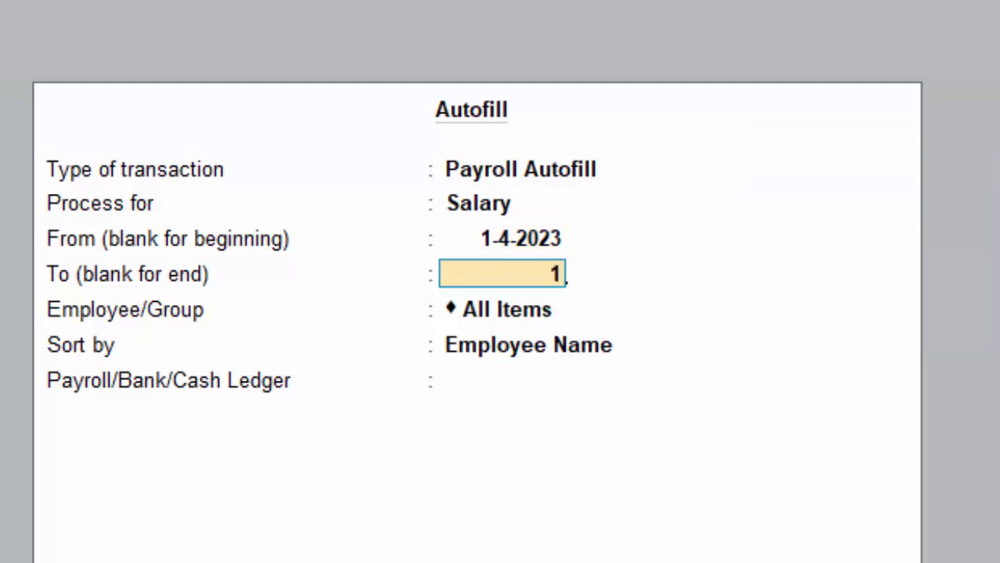
text(-5-23)
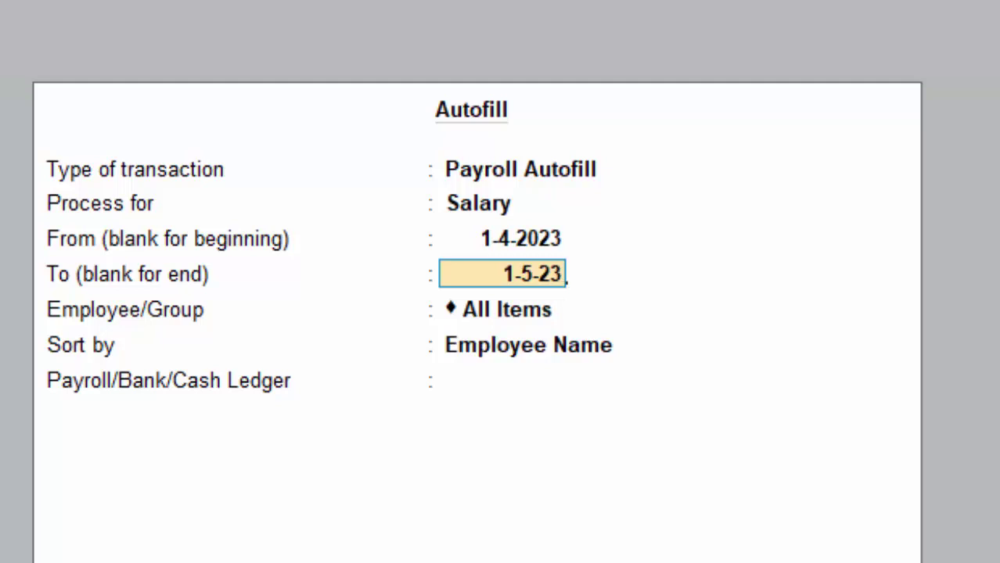
key(Return)
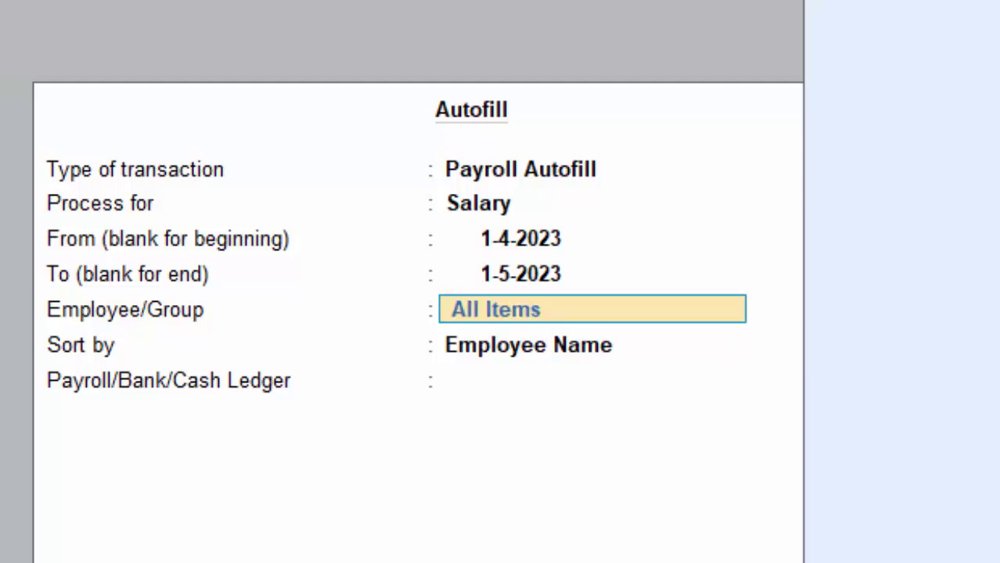
Pick the single employee and State Bank of India as paying ledger, then run the autofill
key(BackSpace)
key(BackSpace)
key(Return)
key(Return)
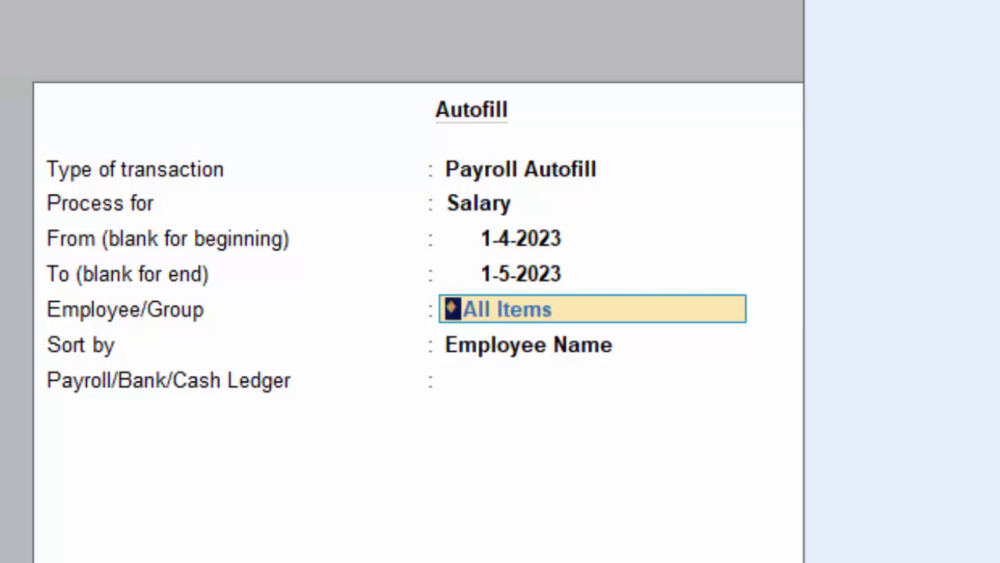
key(Down)
key(Return)
key(Return)
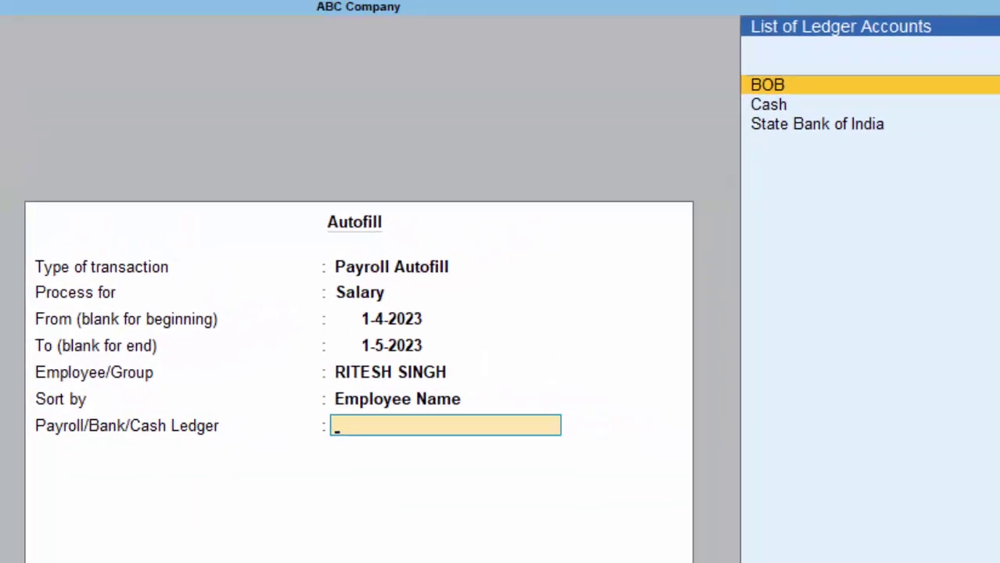
key(Down)
key(Down)
key(Return)
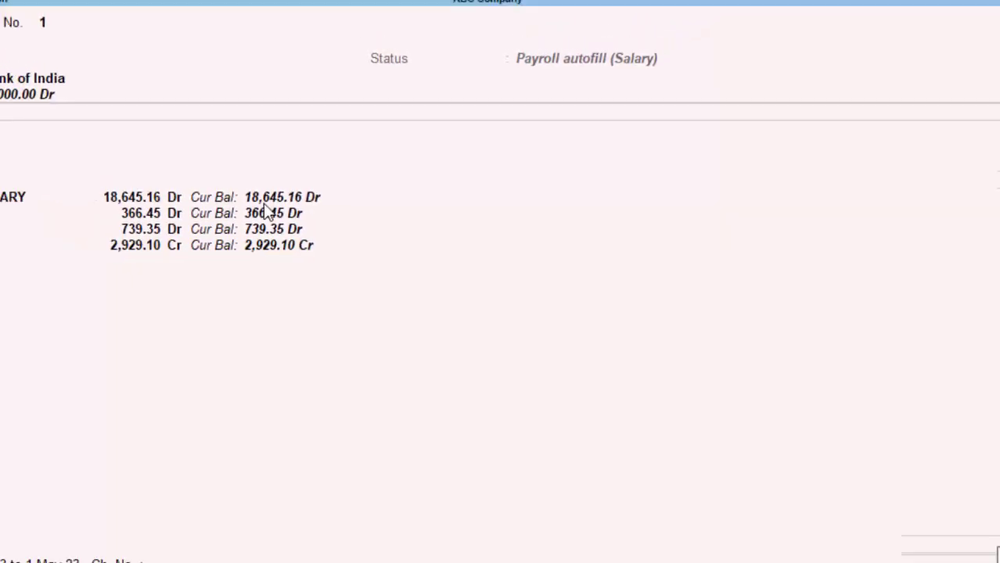
Save payroll voucher No. 1 and review it in the 1-May-23 Day Book at 18,645.16
key(Return)
key(Escape)
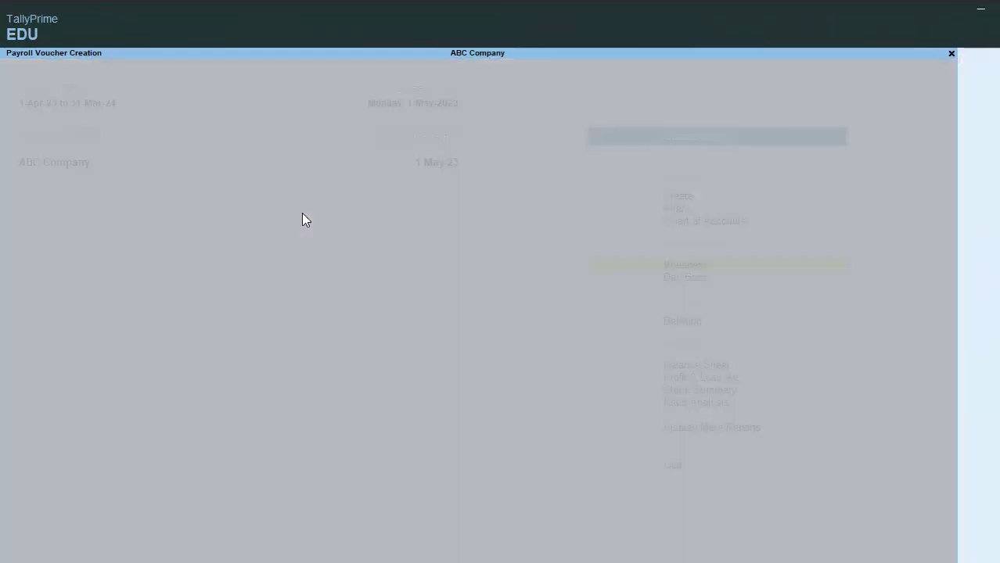
key(k)
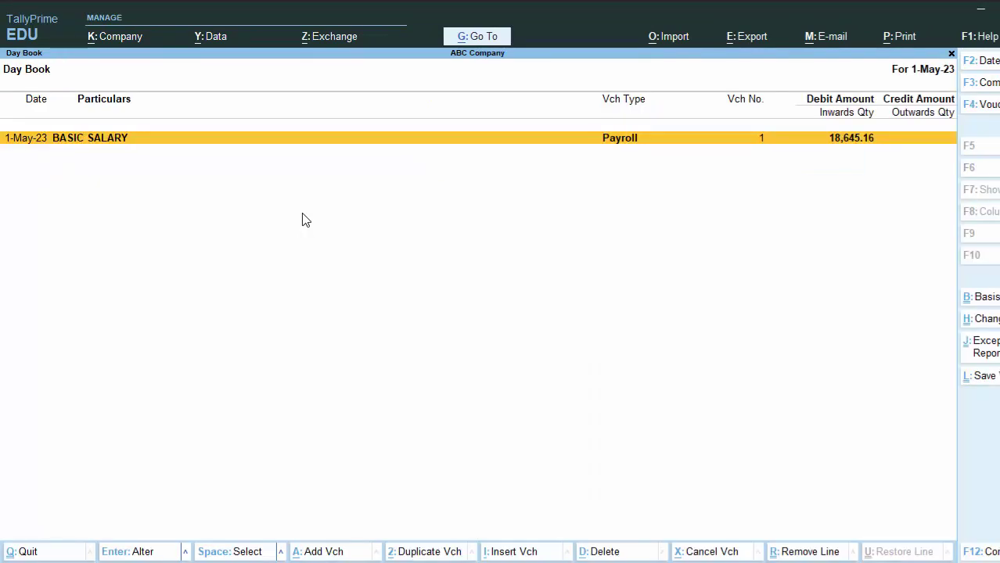
key(Return)
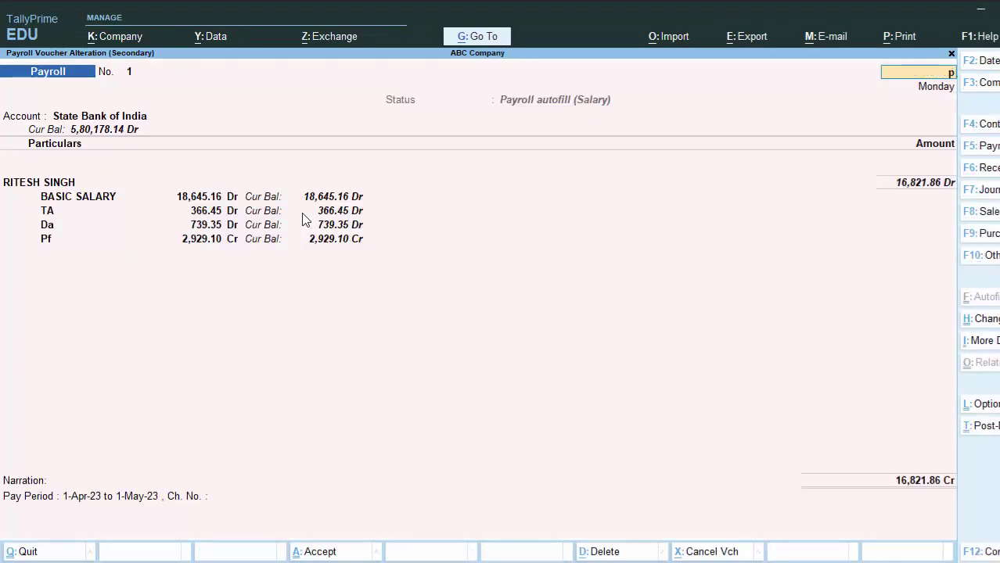
key(alt+p)
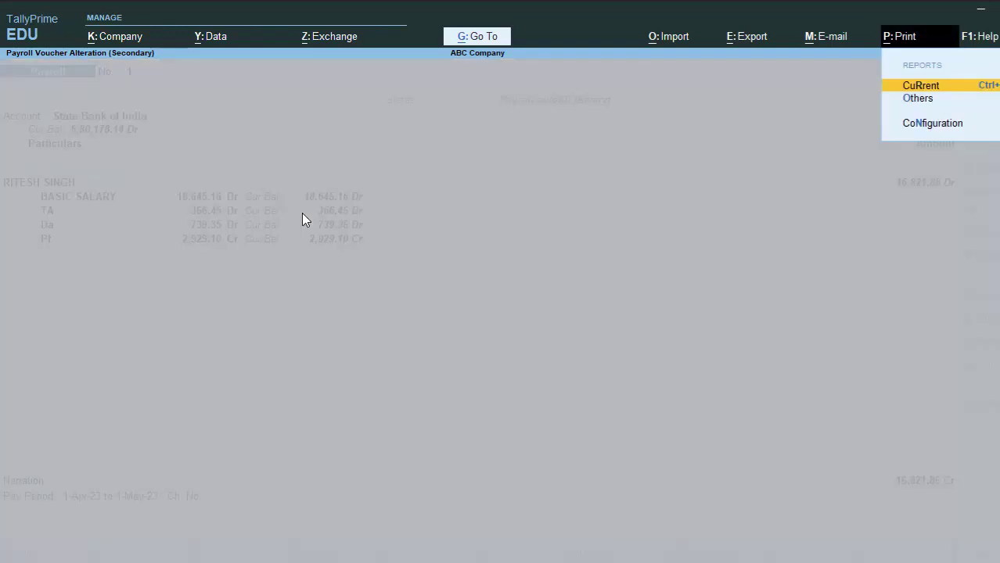
key(Escape)
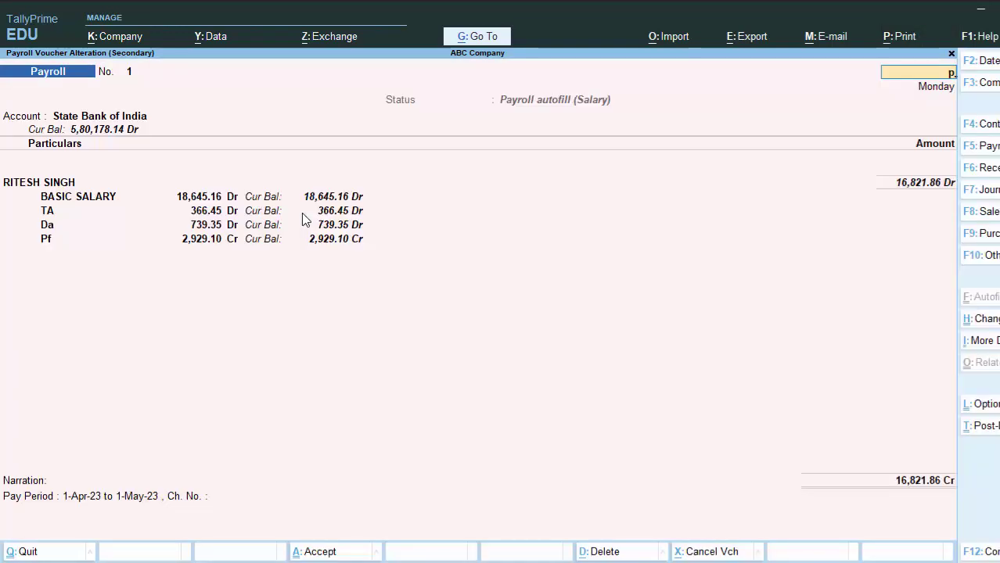
key(Escape)
Leave the Day Book and open the employee's May-2023 Pay Slip report
key(y)
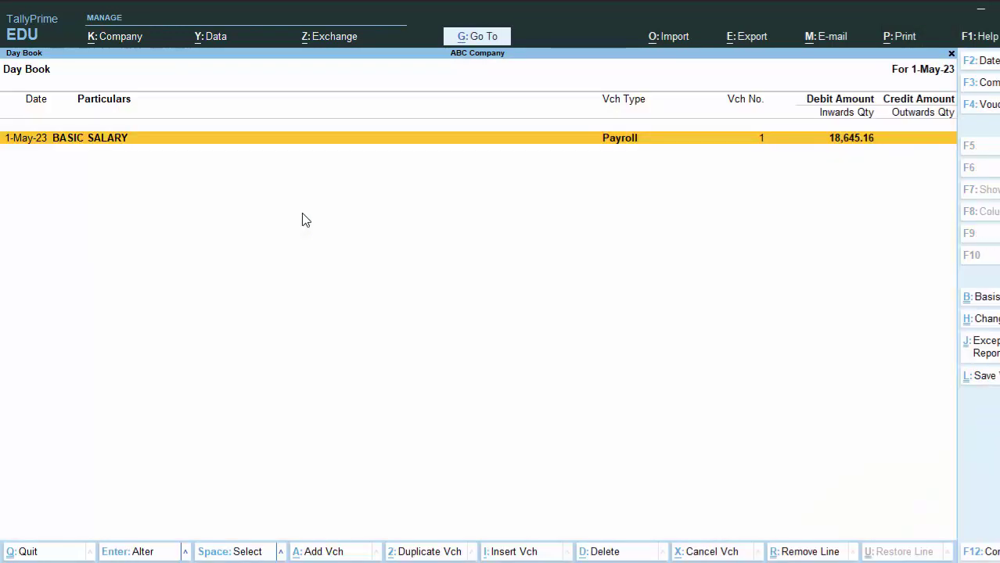
key(Escape)
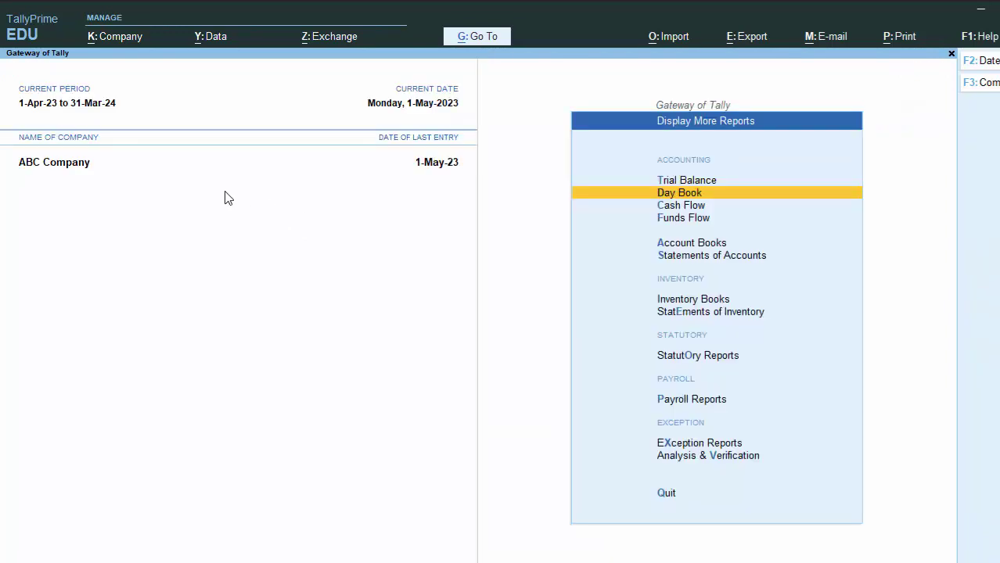
click(673, 399)
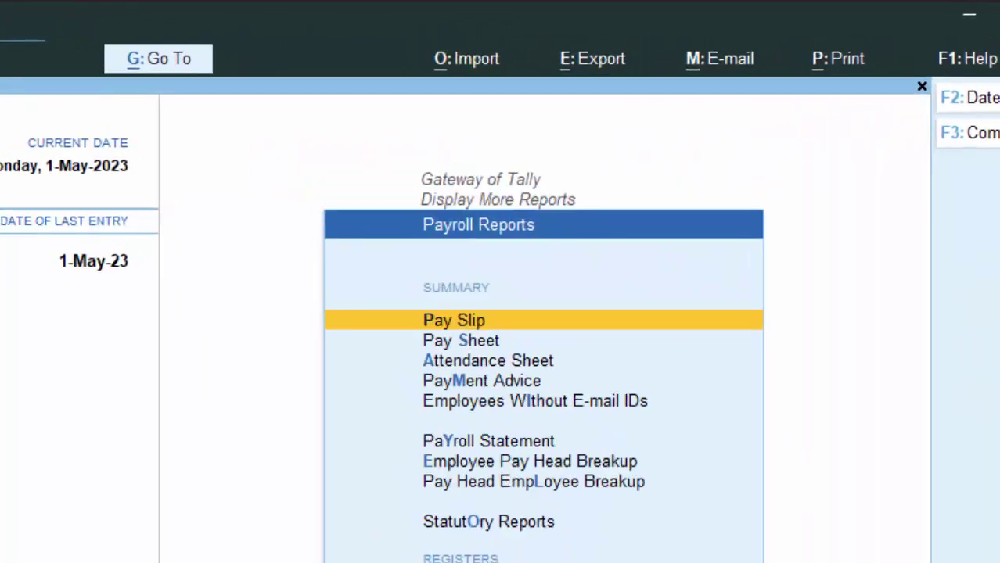
key(Return)
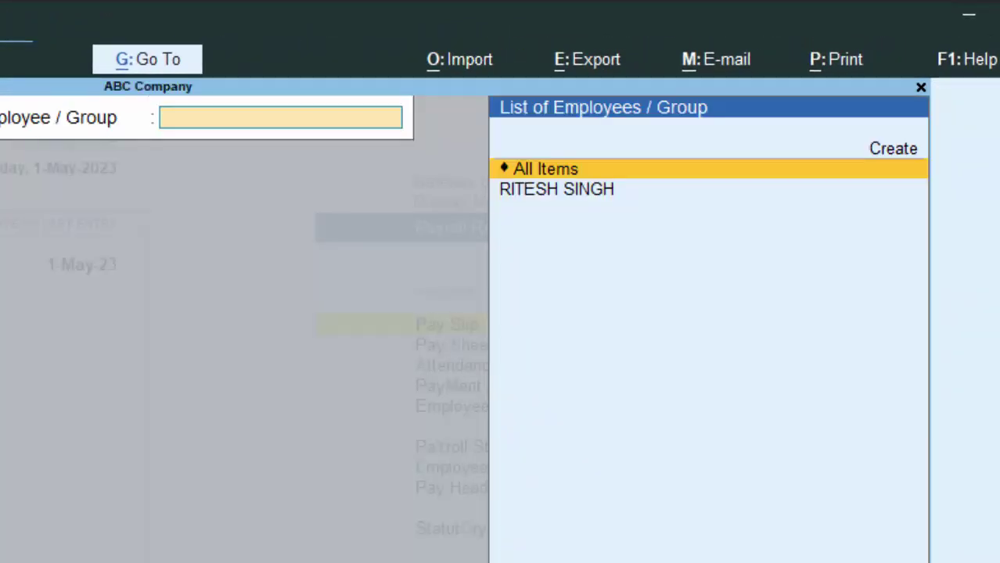
key(Down)
key(Return)
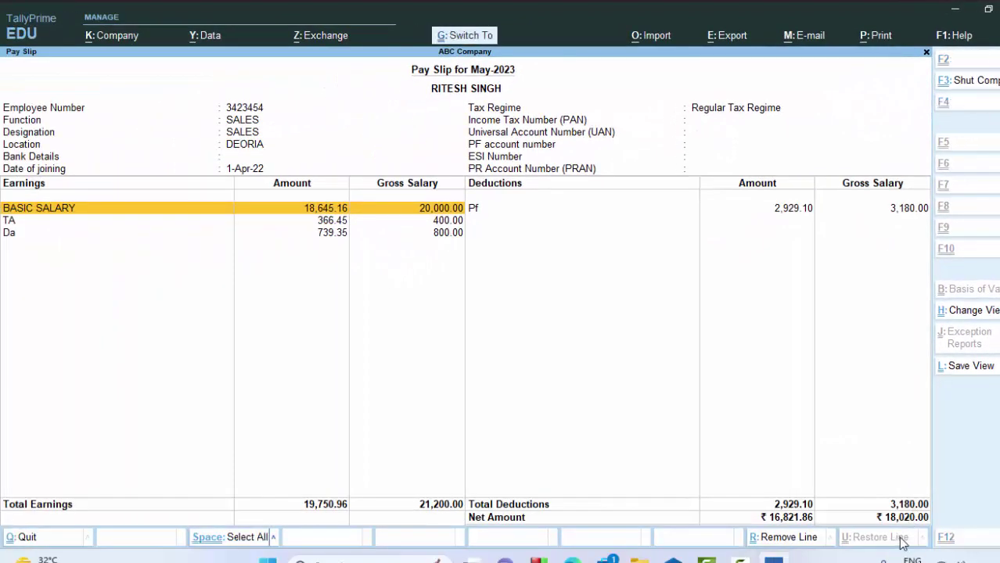
Preview the current pay slip for printing, showing net ₹16,821.86
key(alt+p)
key(p)
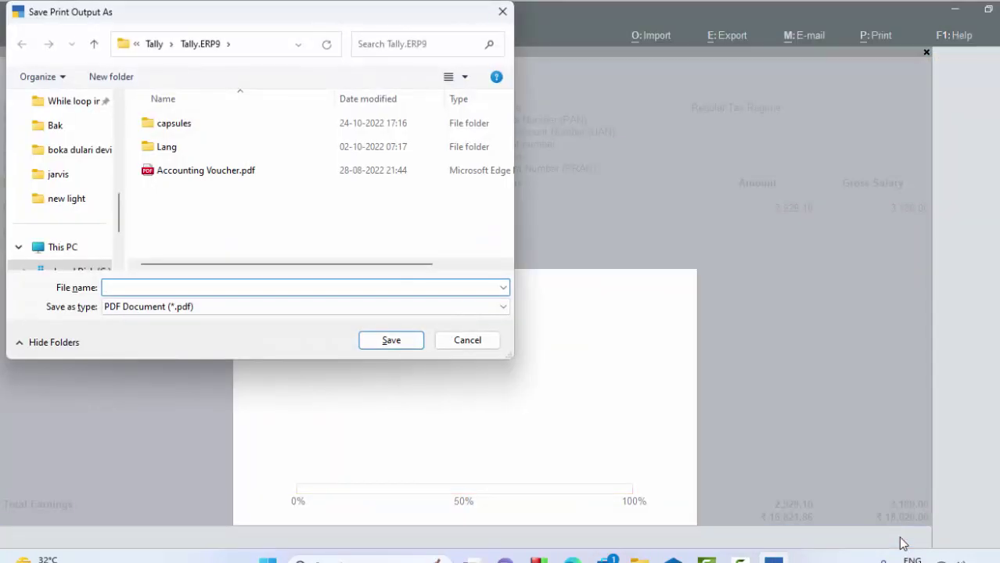
key(Escape)
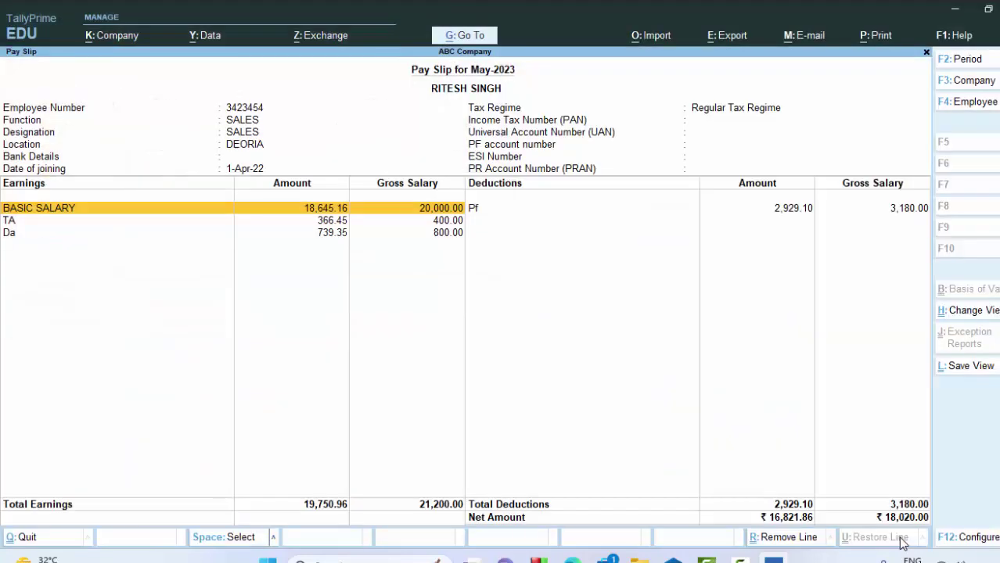
key(alt+p)
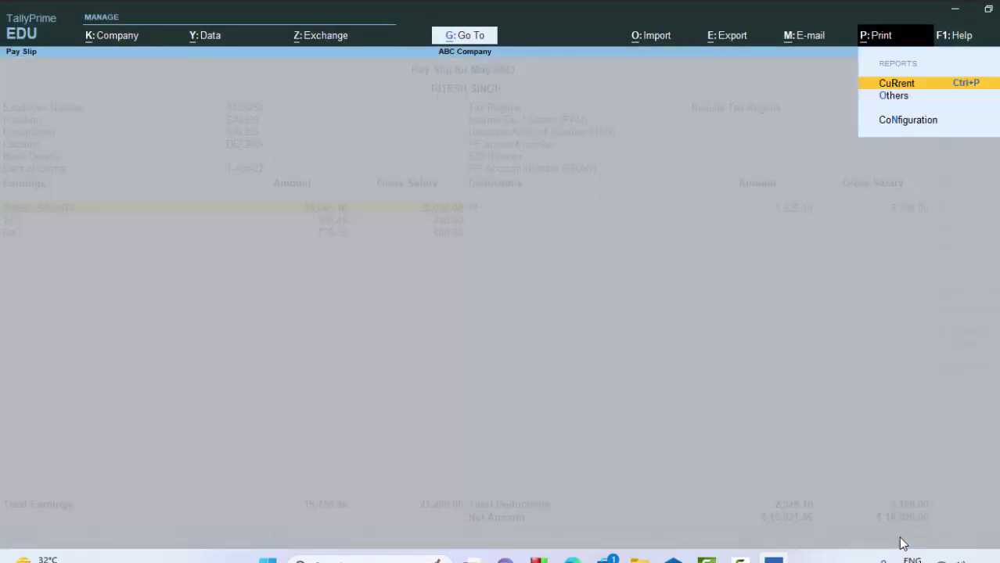
key(Return)
key(i)
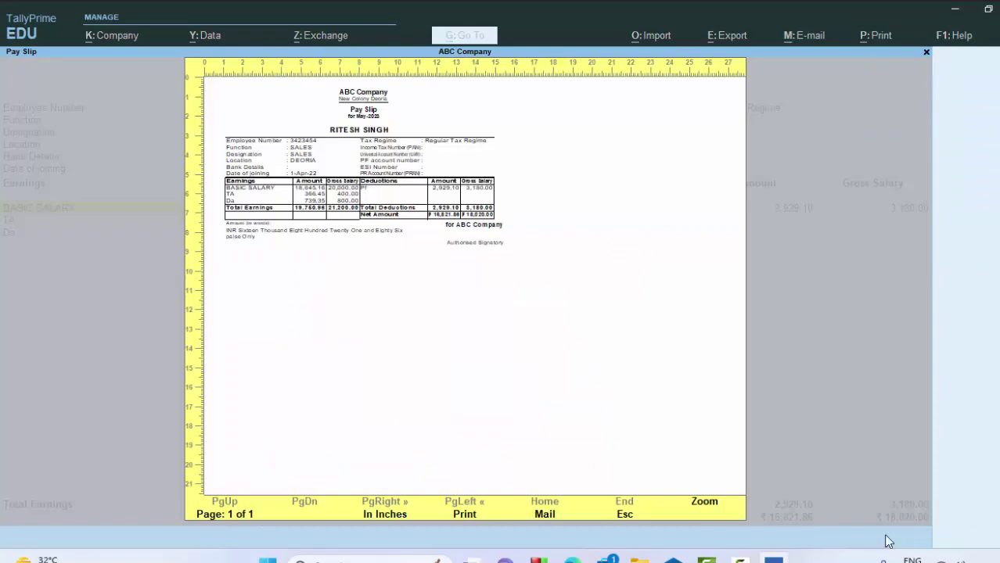